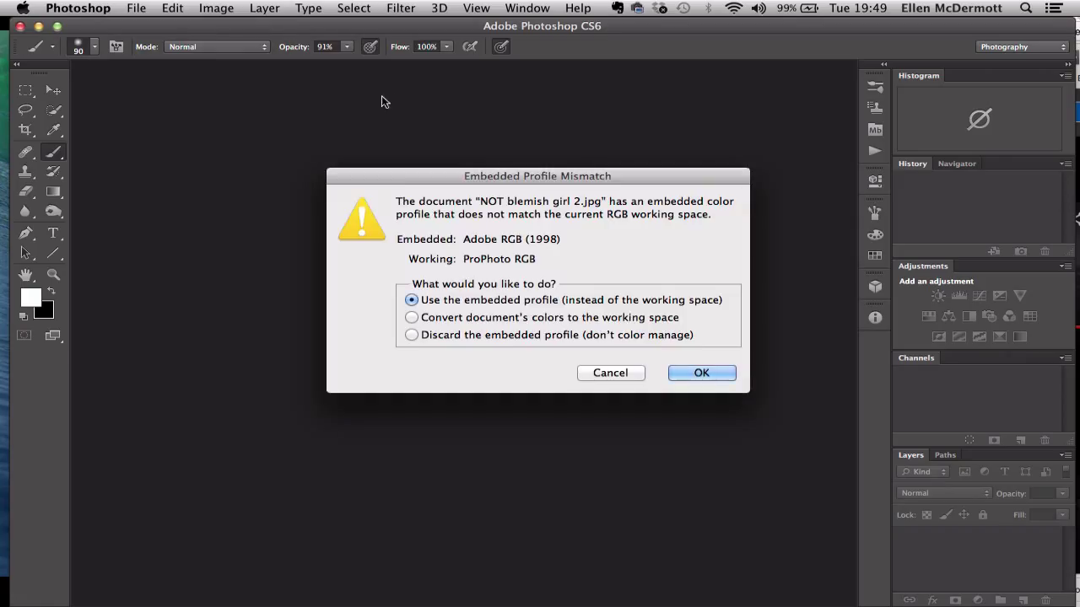
Open the portrait with its embedded color profile, then stack a copy of the Background and an empty layer above it
{"action": "left_click", "coordinate": [711, 375]}
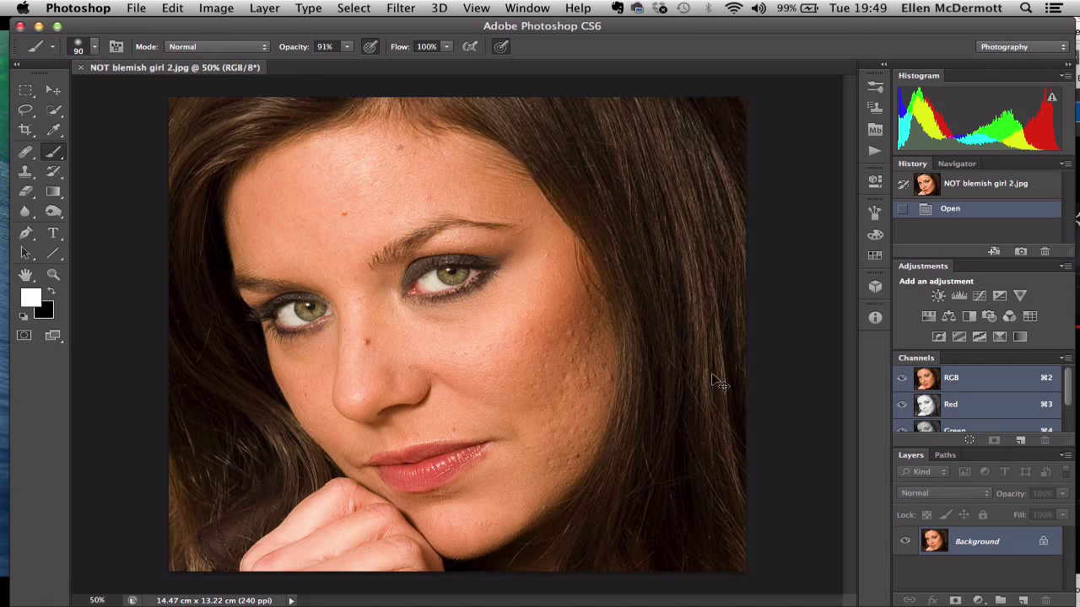
{"action": "key", "text": "cmd+j"}
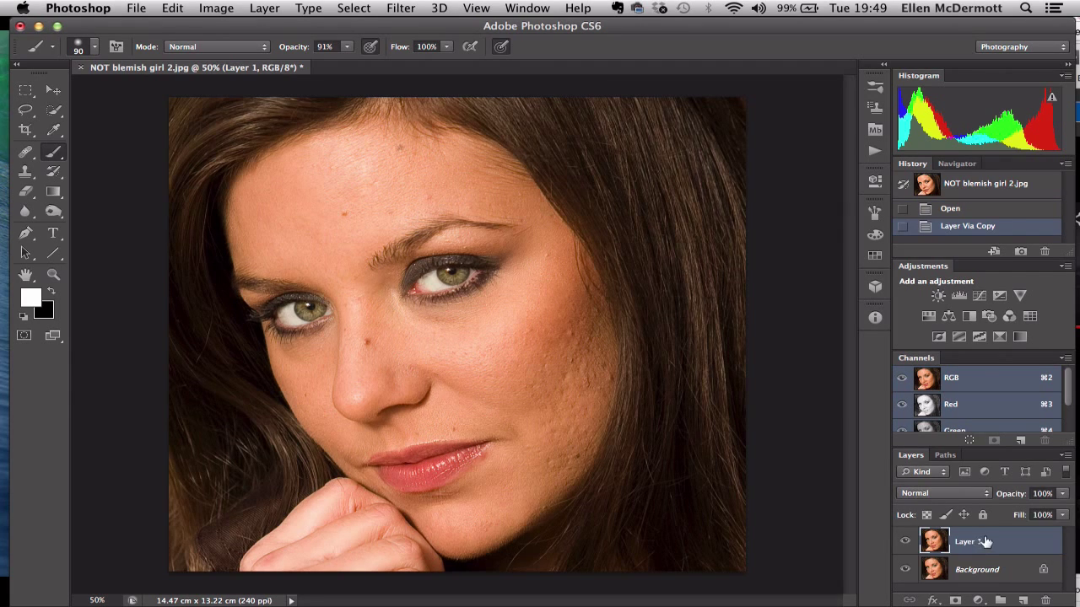
{"action": "left_click", "coordinate": [1022, 601]}
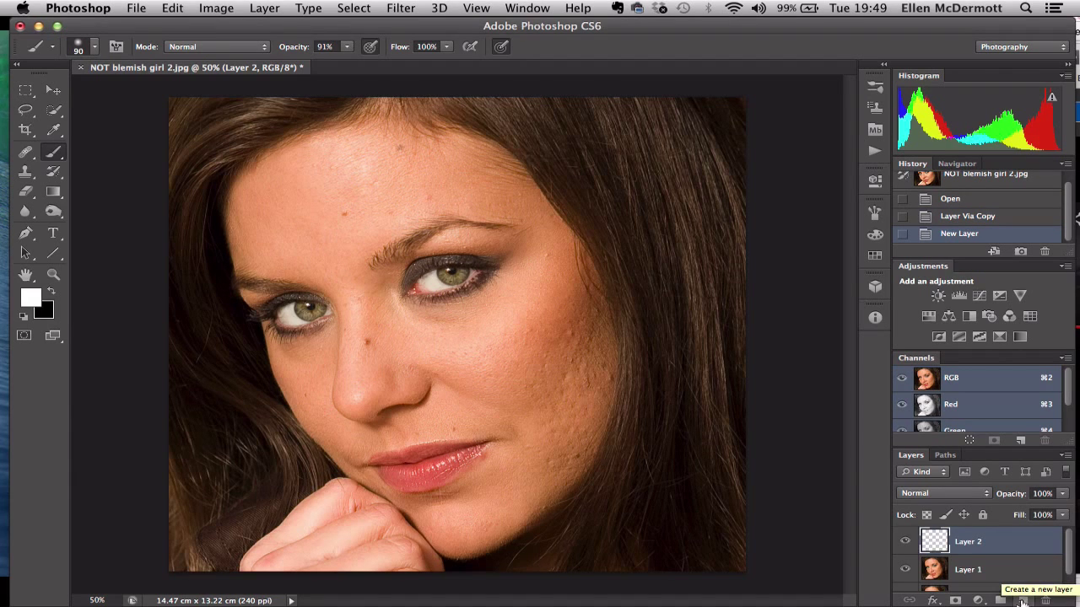
Heal blemishes on the upper cheek near the hair using the Healing Brush set to sample All Layers
{"action": "left_click", "coordinate": [24, 155]}
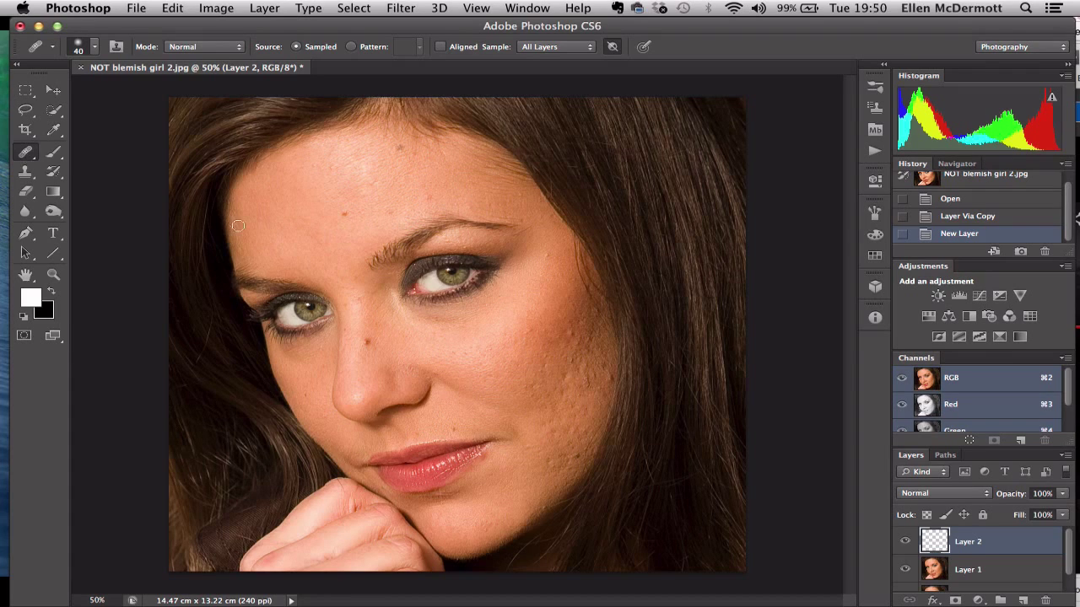
{"action": "left_click", "coordinate": [589, 48]}
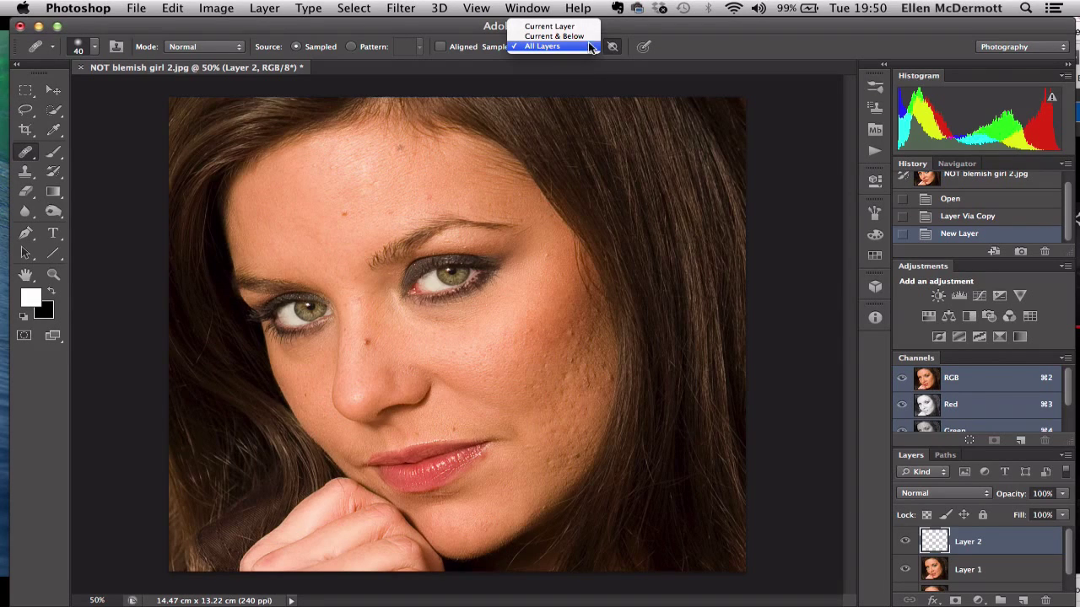
{"action": "left_click", "coordinate": [580, 47]}
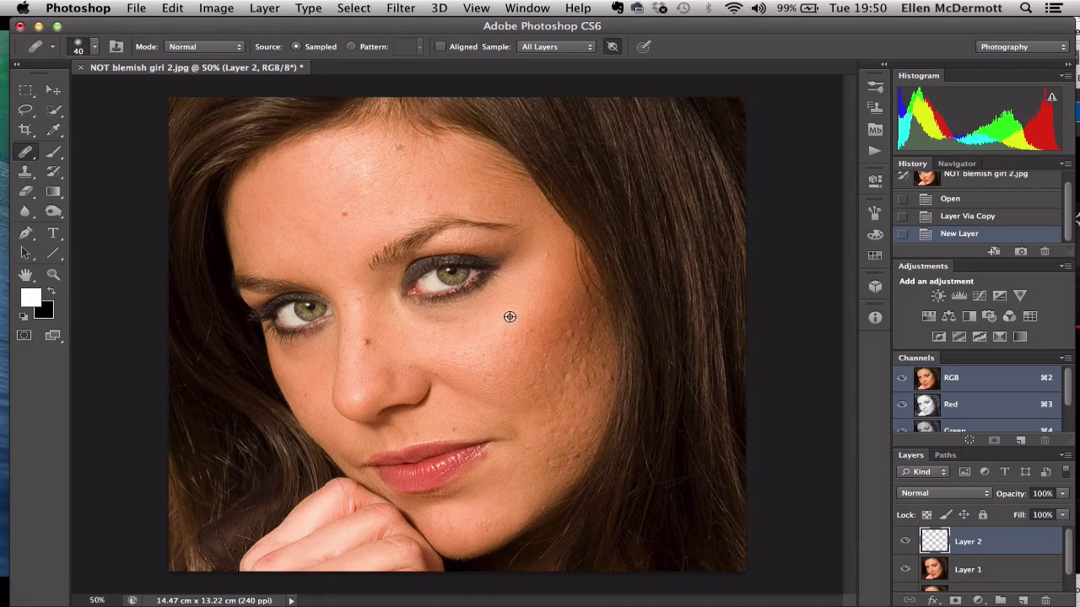
{"action": "left_click", "coordinate": [529, 332]}
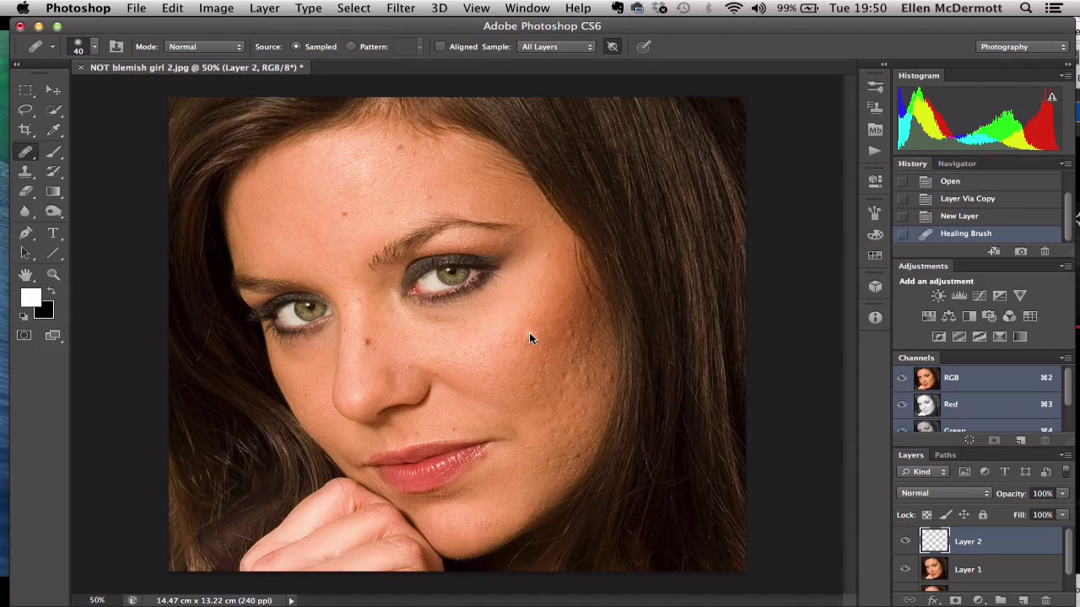
{"action": "left_click", "coordinate": [546, 332]}
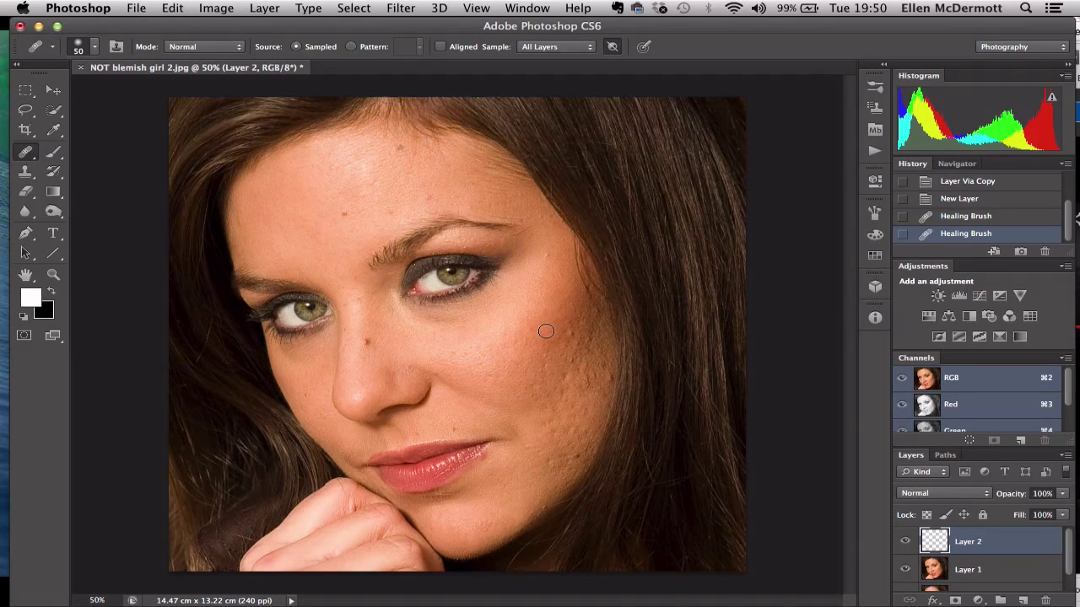
Heal the bumps and acne scars across the outer cheek beside the hair, working at 100% magnification
{"action": "key", "text": "super+equal"}
{"action": "key", "text": "super+equal"}
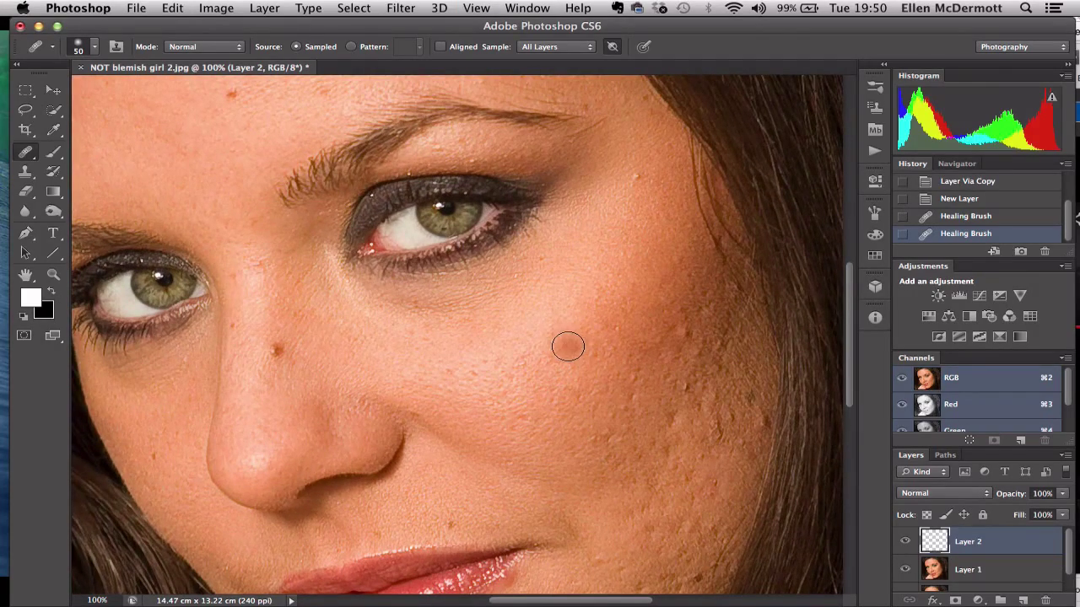
{"action": "scroll", "coordinate": [568, 345], "scroll_direction": "right", "scroll_amount": 3}
{"action": "scroll", "coordinate": [568, 345], "scroll_direction": "down", "scroll_amount": 2}
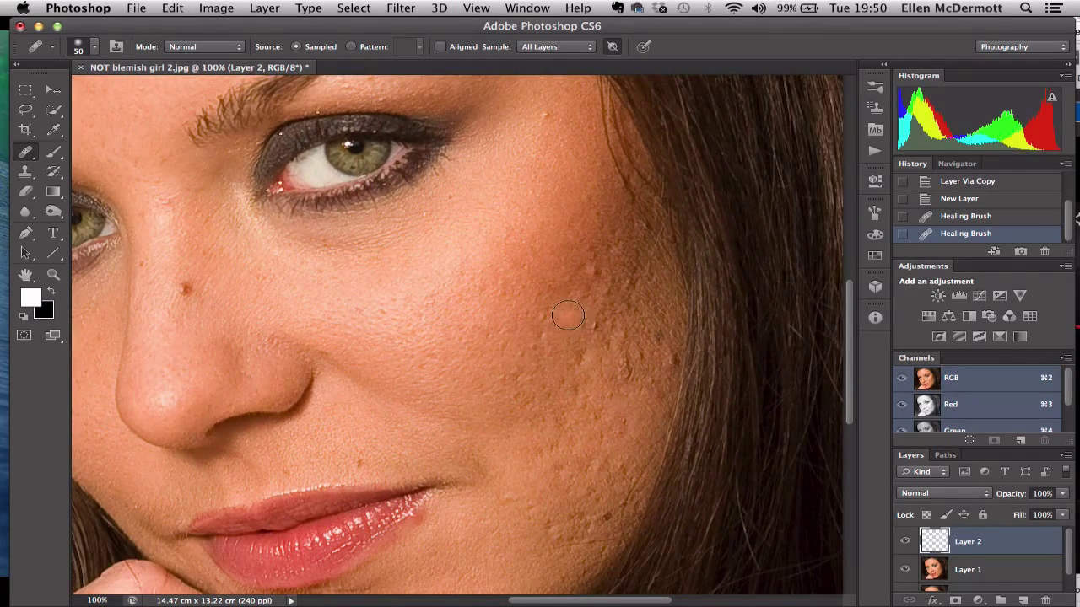
{"action": "left_click", "coordinate": [600, 322]}
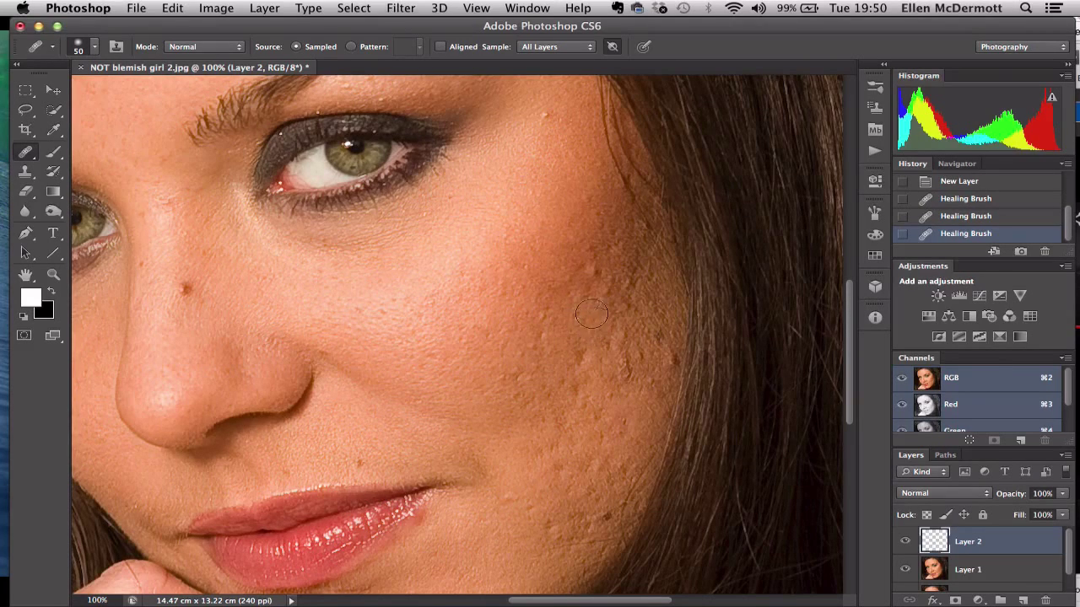
{"action": "left_click", "coordinate": [583, 267]}
{"action": "left_click", "coordinate": [609, 279]}
{"action": "left_click", "coordinate": [607, 319]}
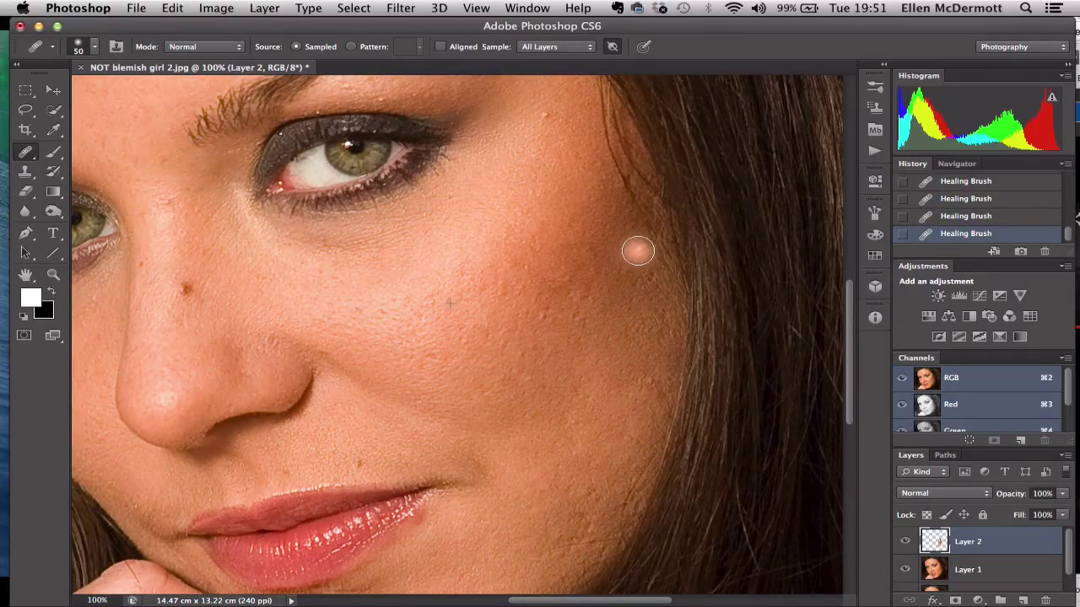
Heal the small spot on the temple beside the eye and the dark mole on the nose
{"action": "left_click", "coordinate": [596, 166]}
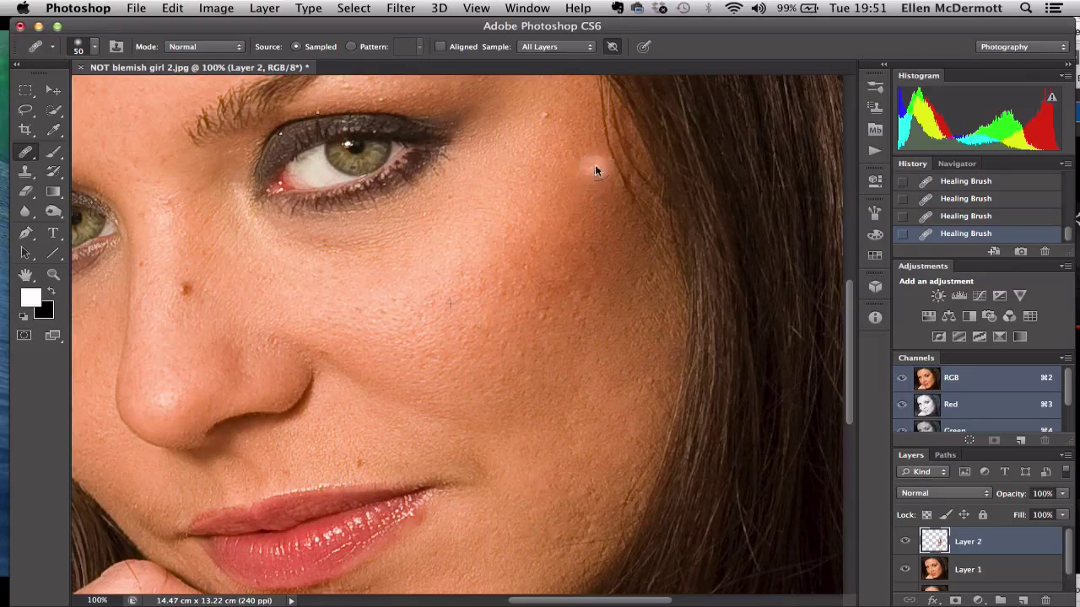
{"action": "left_click", "coordinate": [545, 115]}
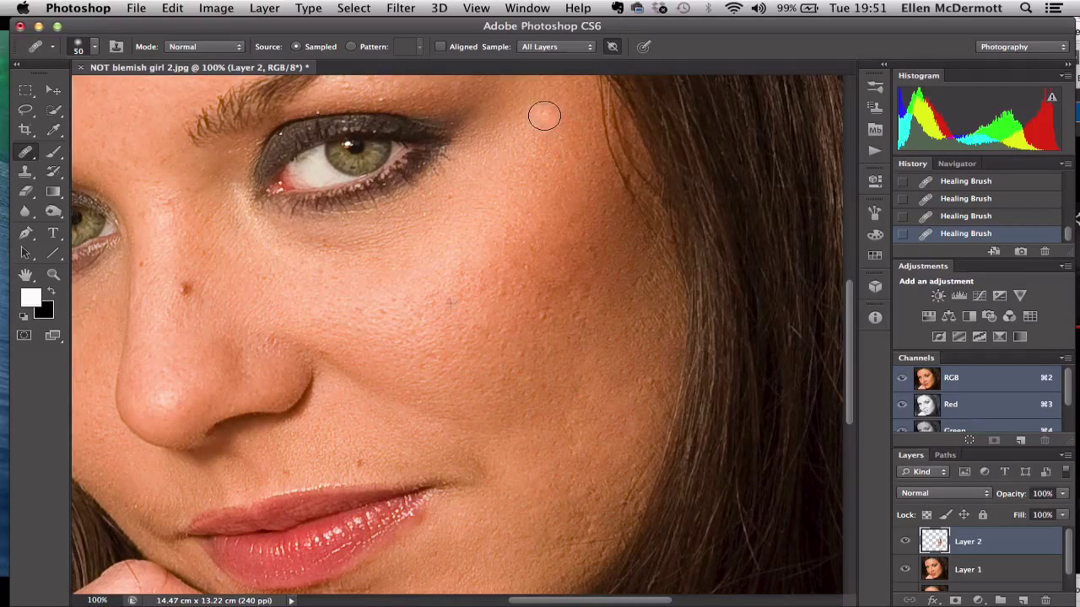
{"action": "left_click", "coordinate": [185, 290]}
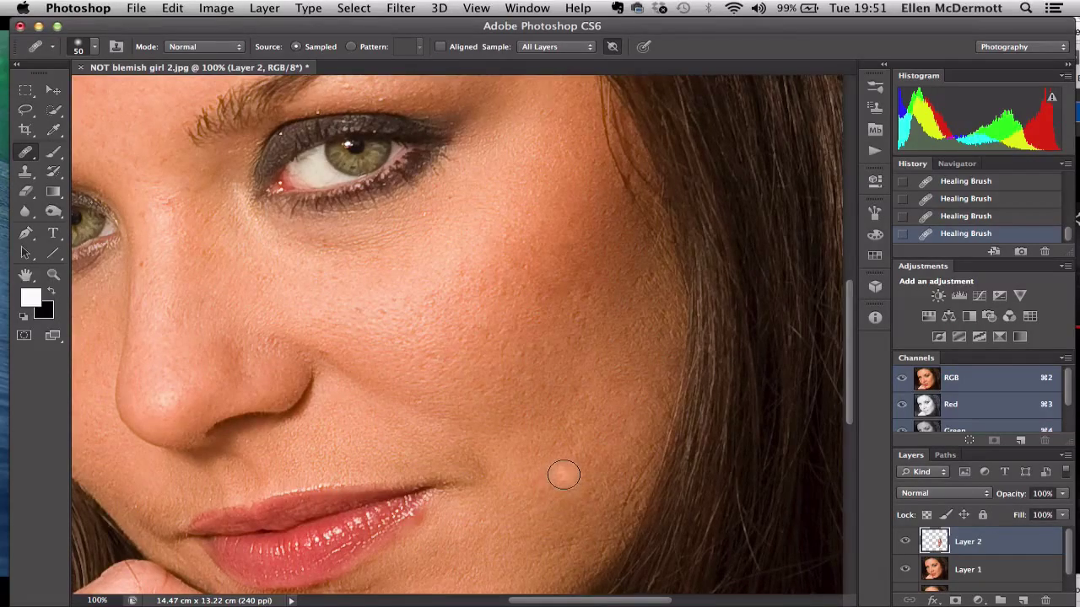
Sample clean skin on the chin and heal the blemish near the chin's lower edge
{"action": "scroll", "coordinate": [564, 475], "scroll_direction": "down", "scroll_amount": 5}
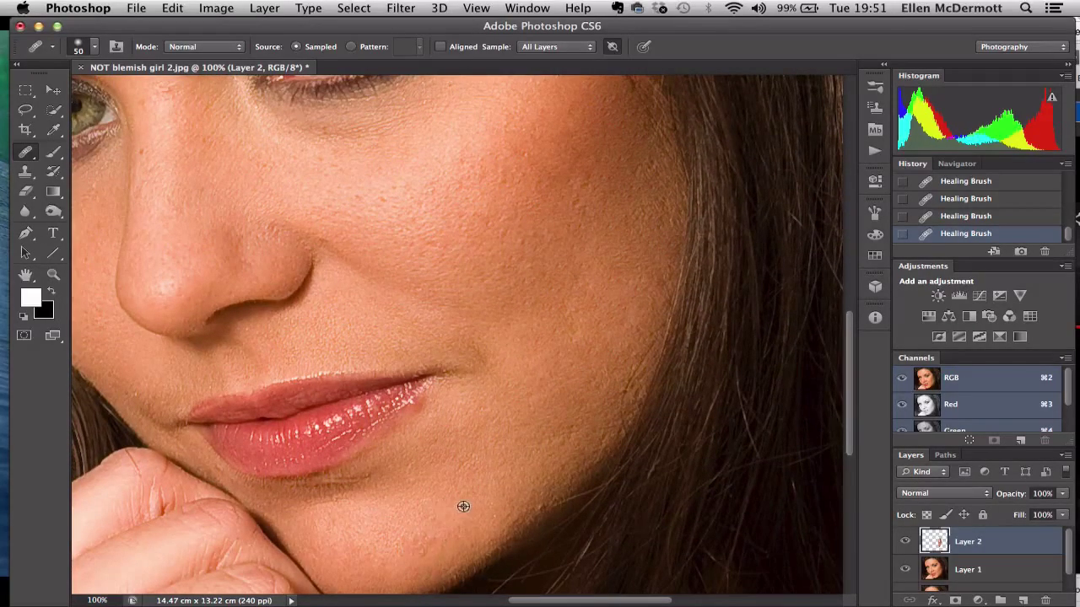
{"action": "left_click", "coordinate": [463, 507], "text": "alt"}
{"action": "left_click", "coordinate": [425, 545]}
Heal the remaining marks on the outer cheek and merge the healing layer down into Layer 1
{"action": "left_click", "coordinate": [587, 175]}
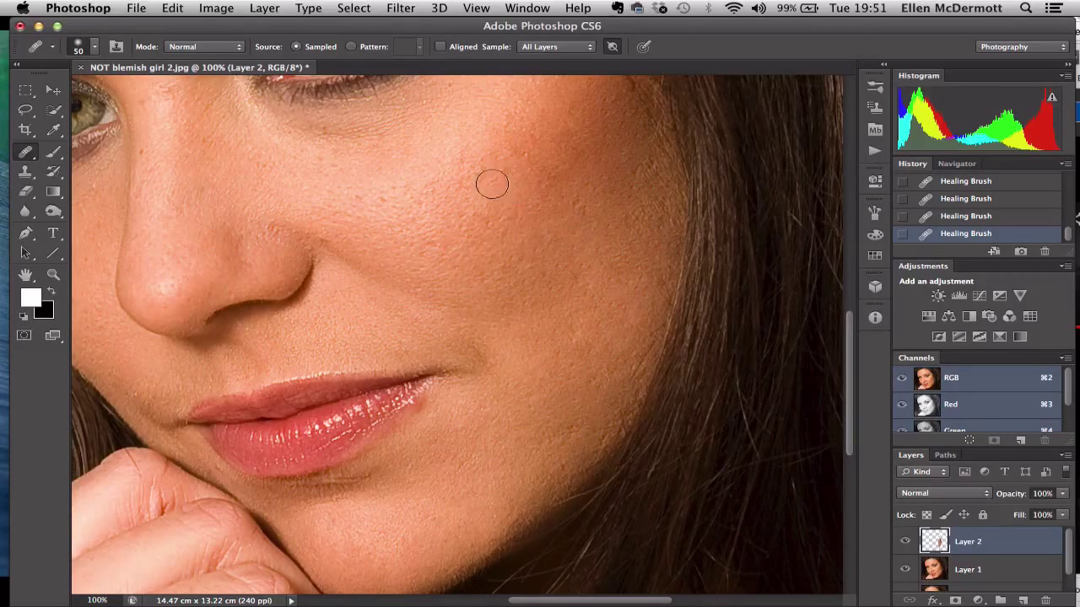
{"action": "left_click", "coordinate": [548, 173]}
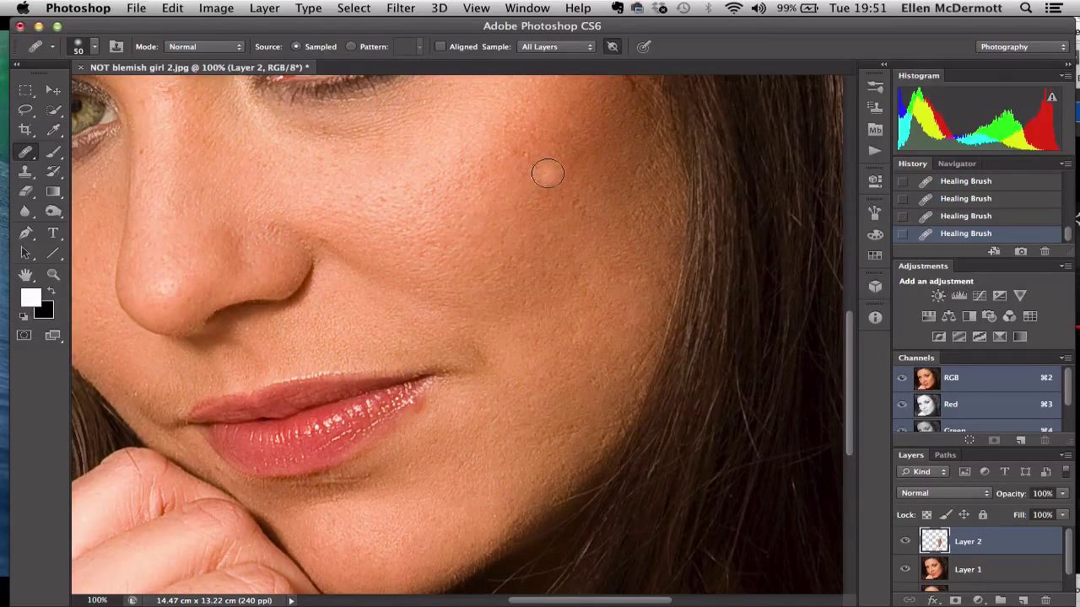
{"action": "left_click", "coordinate": [588, 135]}
{"action": "left_click", "coordinate": [615, 228]}
{"action": "left_click", "coordinate": [633, 195]}
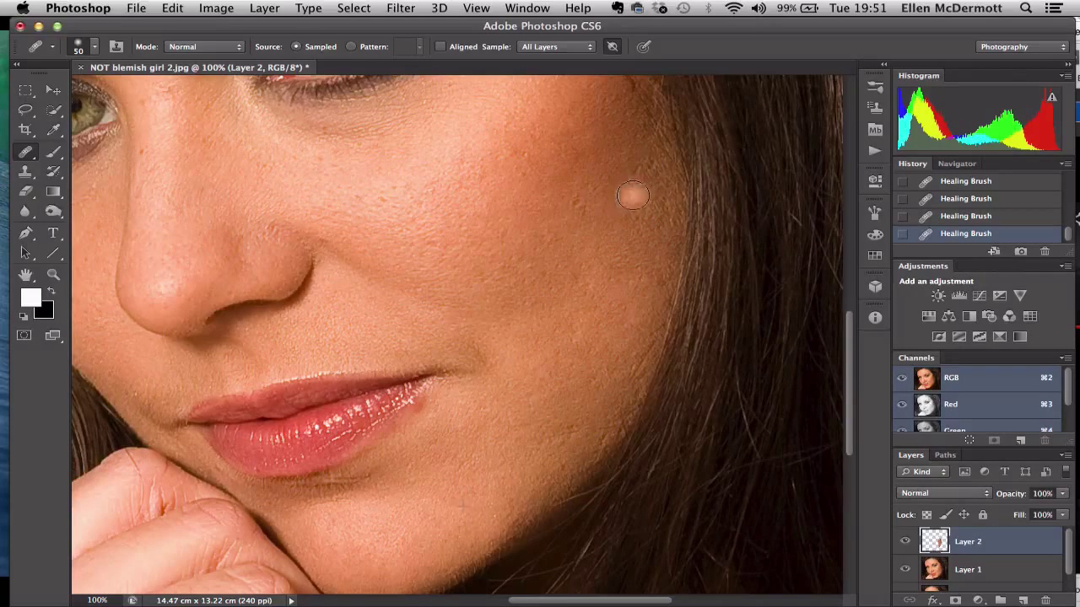
{"action": "left_click", "coordinate": [572, 104]}
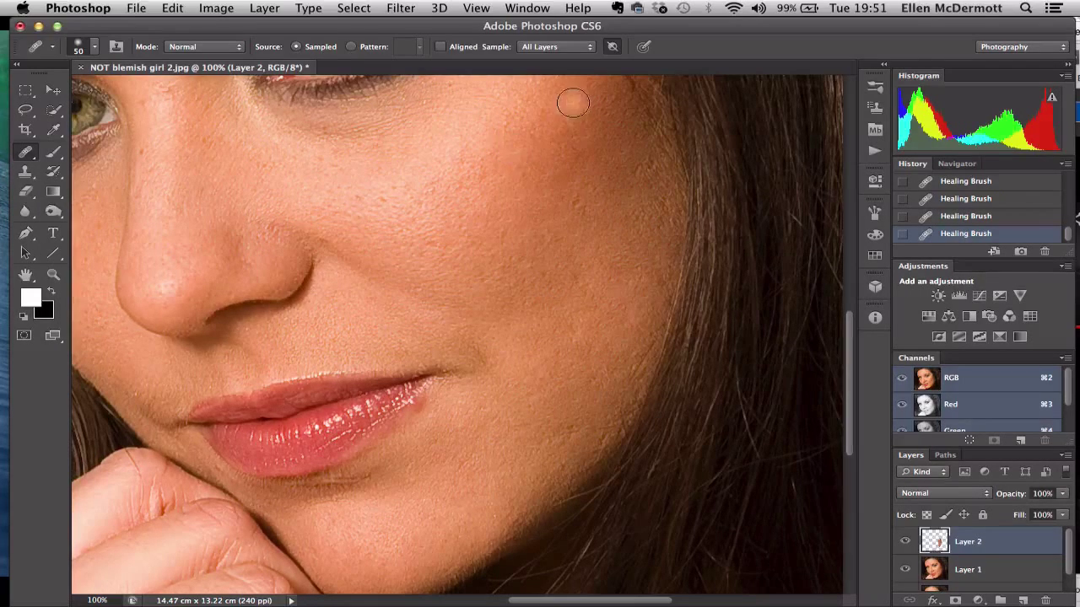
{"action": "left_click", "coordinate": [577, 155]}
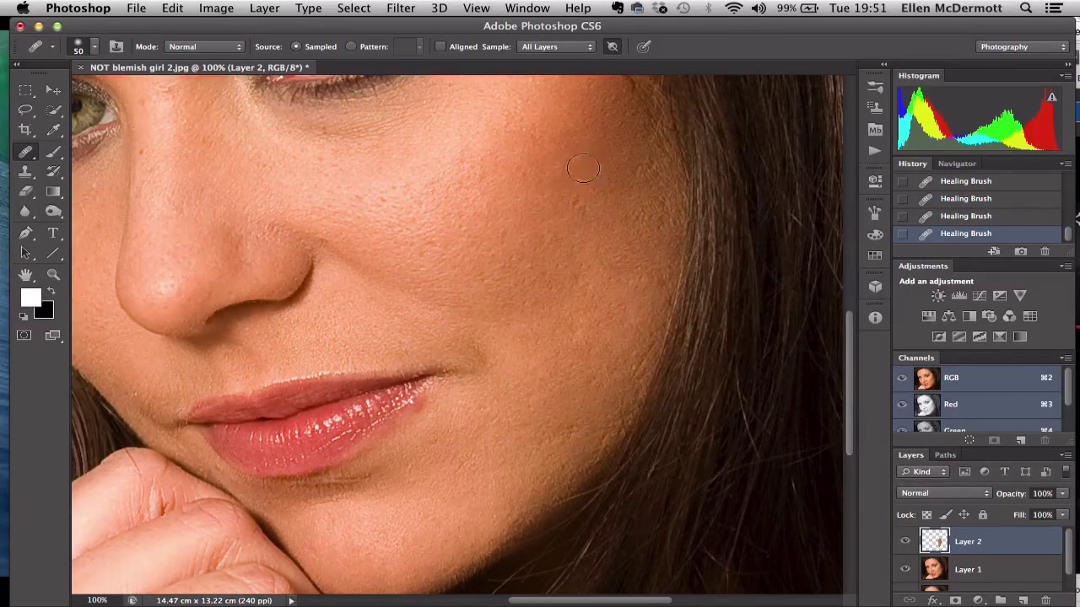
{"action": "left_click", "coordinate": [591, 178]}
{"action": "left_click", "coordinate": [556, 215]}
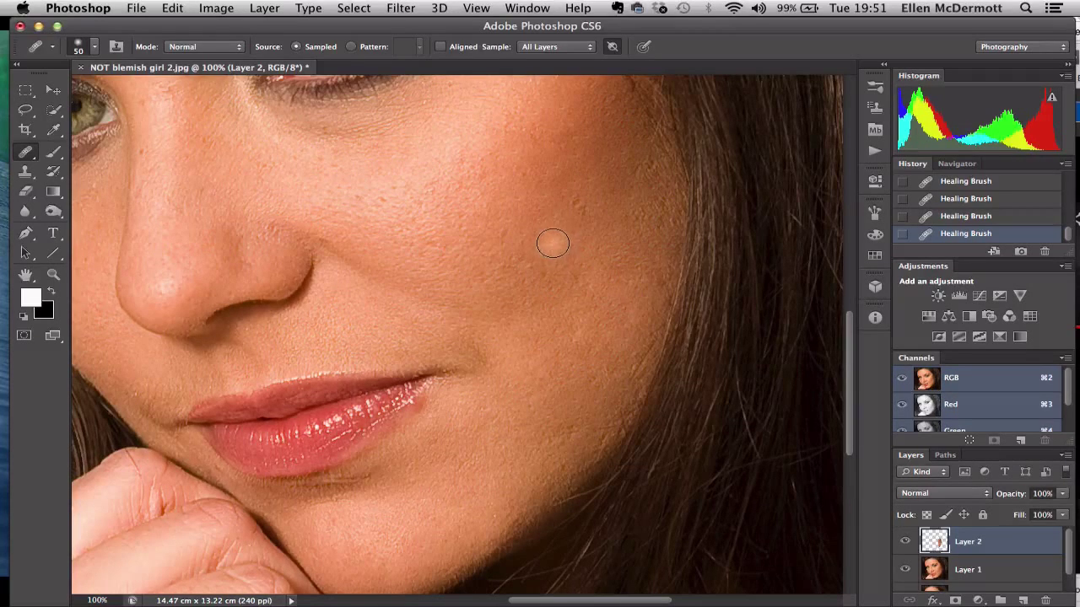
{"action": "left_click", "coordinate": [560, 245]}
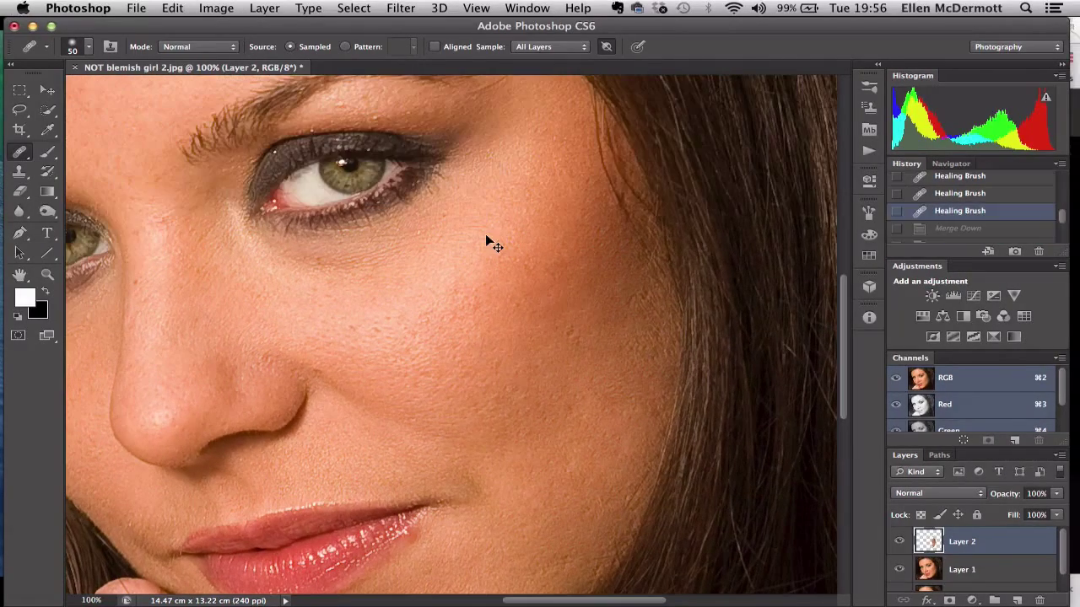
{"action": "key", "text": "super+e"}
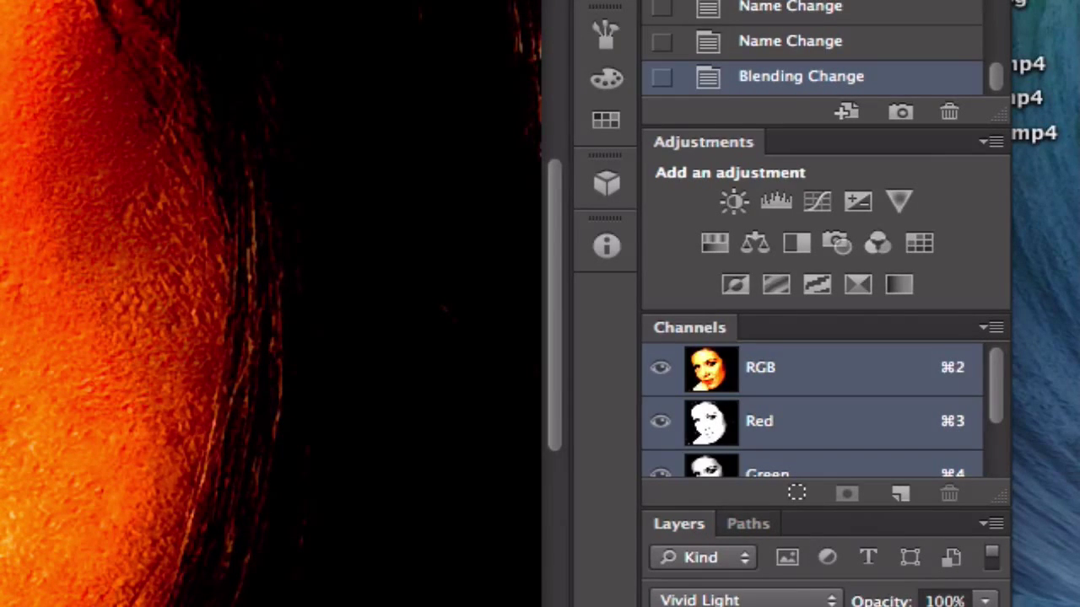
Invert the Vivid Light "softening" layer and convert it to a smart object
{"action": "key", "text": "super+i"}
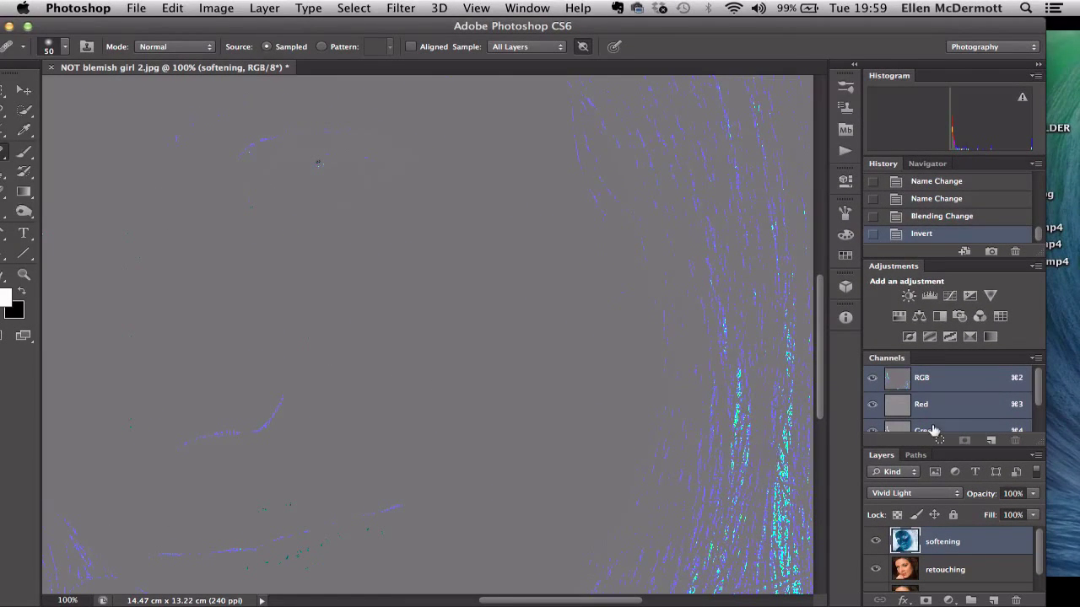
{"action": "left_click", "coordinate": [1035, 359]}
{"action": "left_click", "coordinate": [1035, 362]}
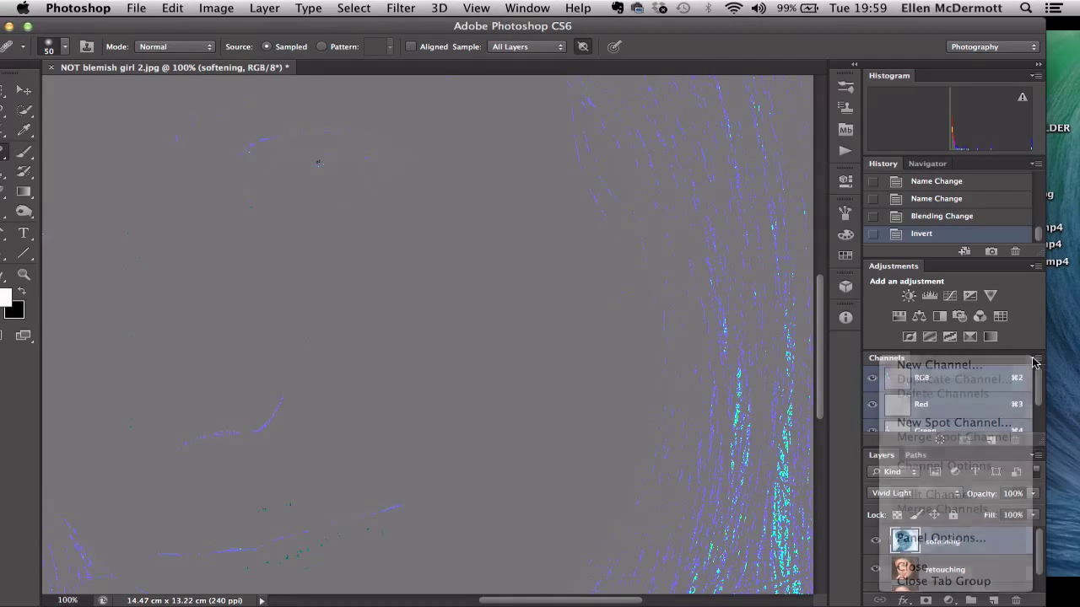
{"action": "left_click", "coordinate": [1034, 457]}
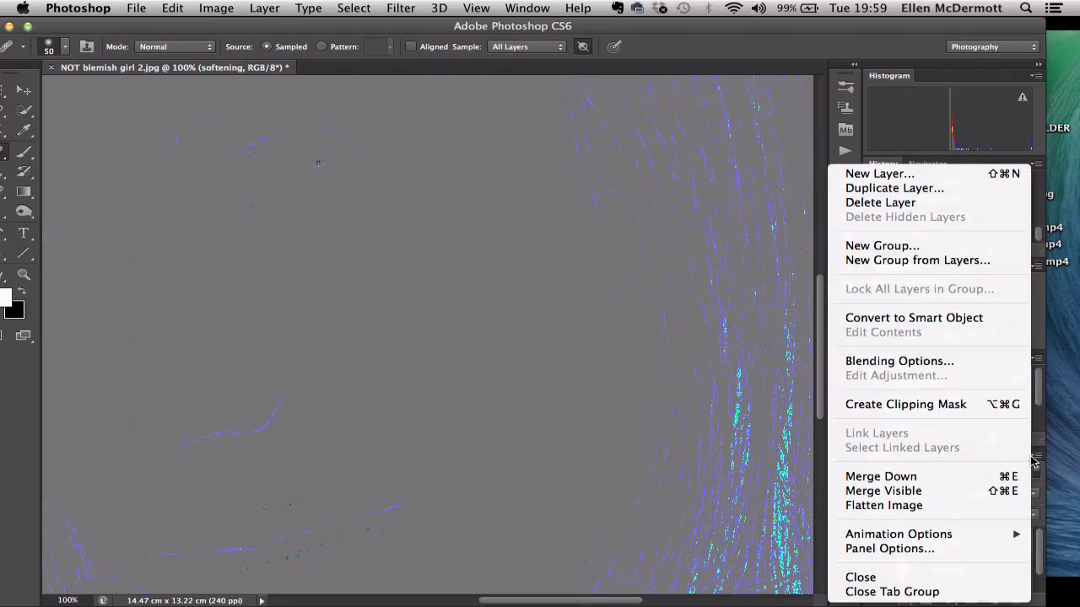
{"action": "left_click", "coordinate": [926, 318]}
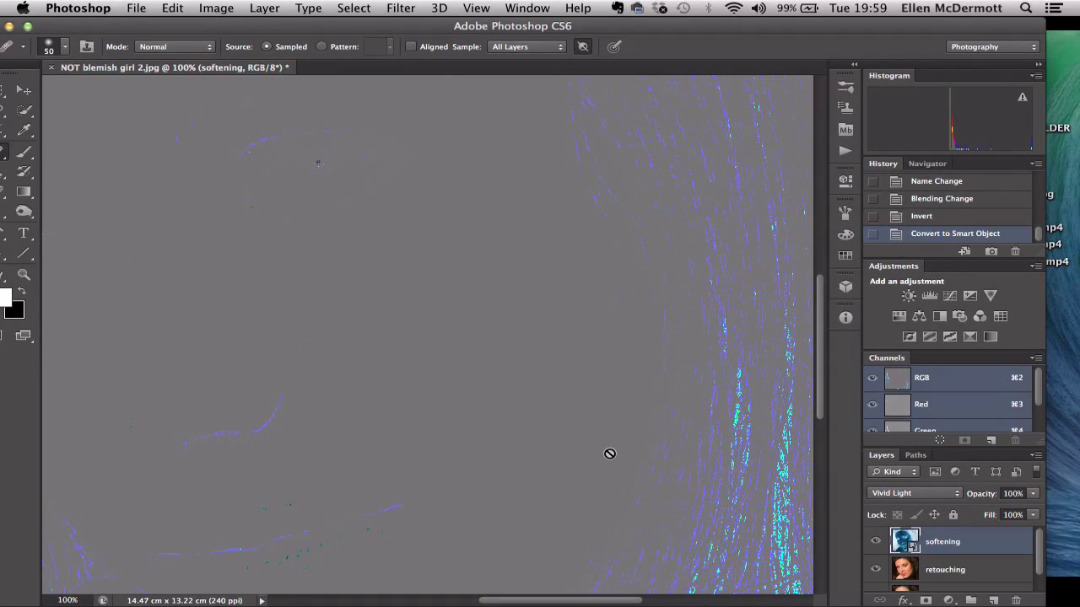
Apply a Gaussian Blur smart filter with a radius of about 2.8 pixels to the softening layer
{"action": "left_click", "coordinate": [403, 10]}
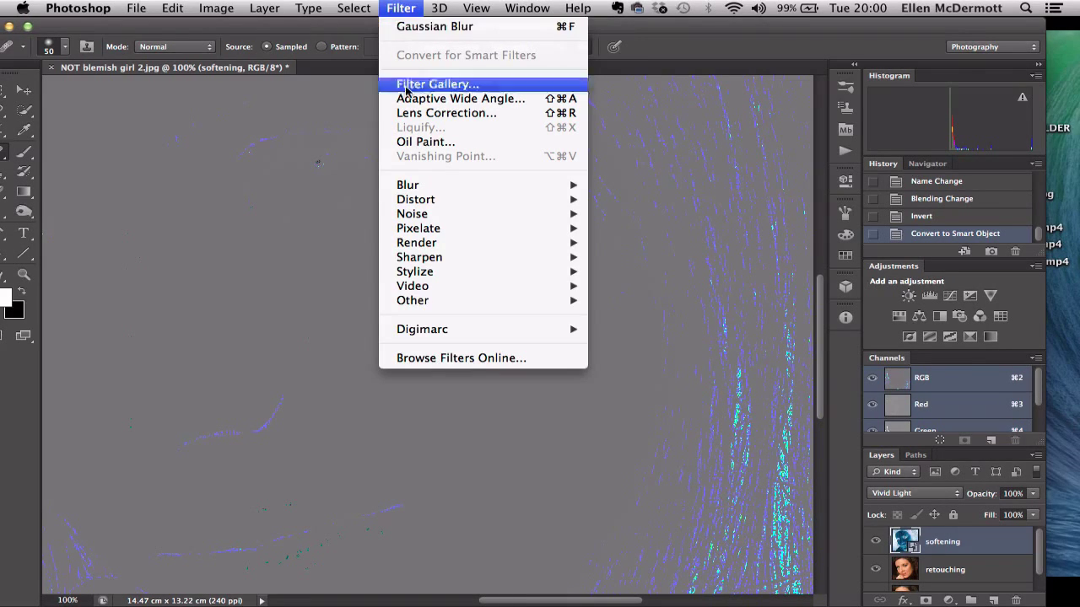
{"action": "left_click", "coordinate": [417, 27]}
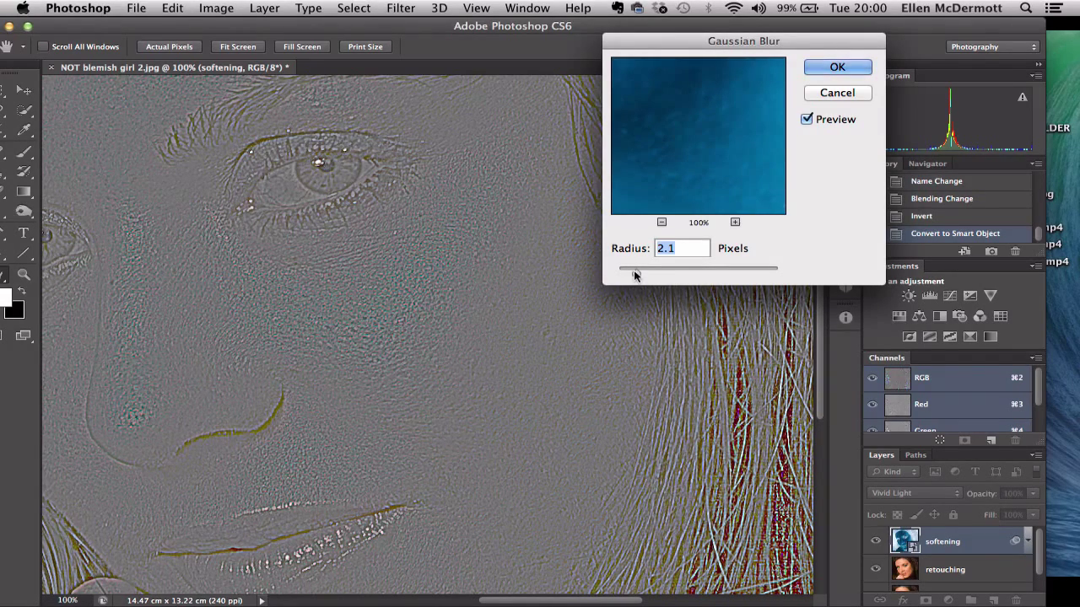
{"action": "left_click_drag", "start_coordinate": [634, 275], "coordinate": [684, 273]}
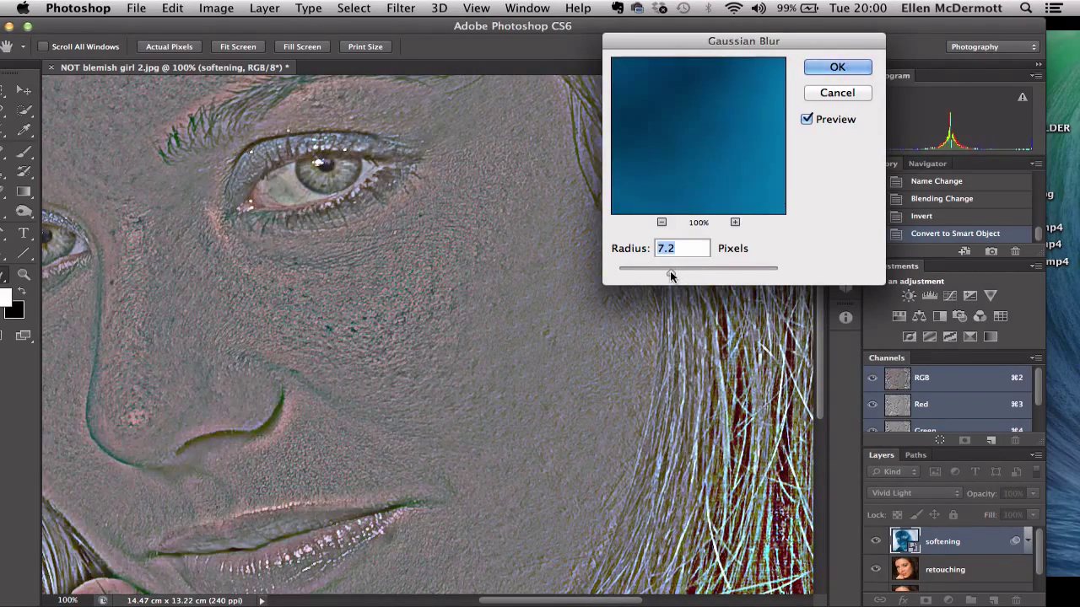
{"action": "left_click_drag", "start_coordinate": [671, 275], "coordinate": [701, 276]}
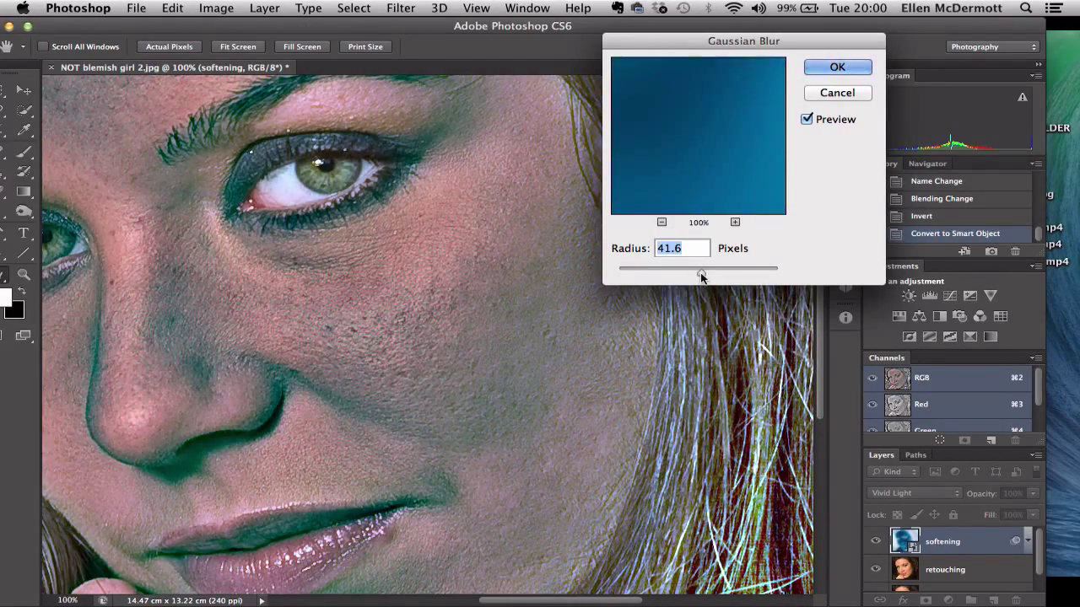
{"action": "left_click_drag", "start_coordinate": [701, 276], "coordinate": [642, 278]}
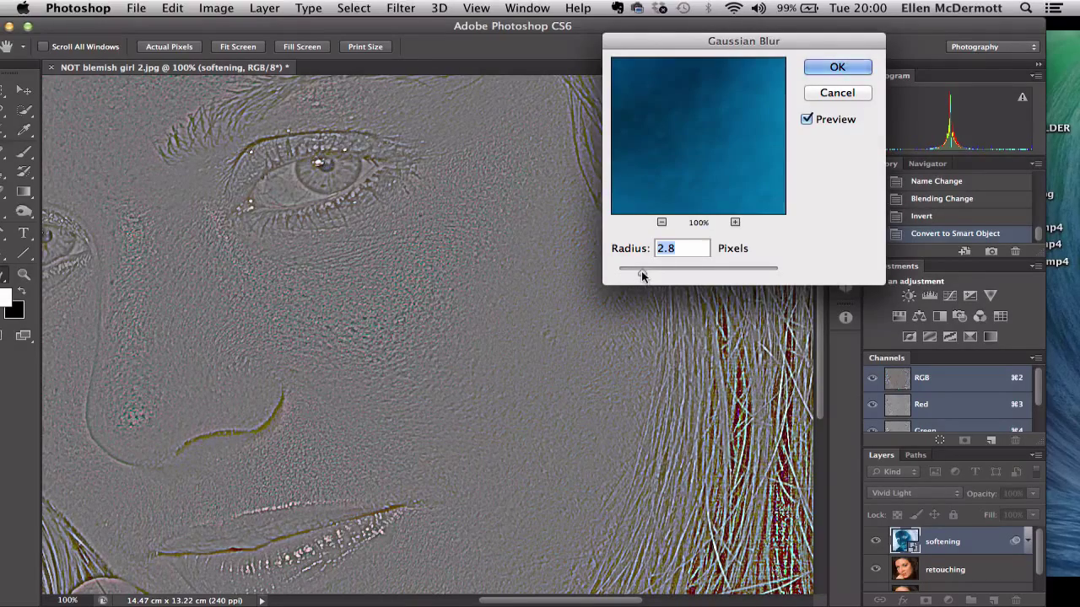
{"action": "left_click_drag", "start_coordinate": [642, 277], "coordinate": [643, 279]}
{"action": "left_click", "coordinate": [837, 67]}
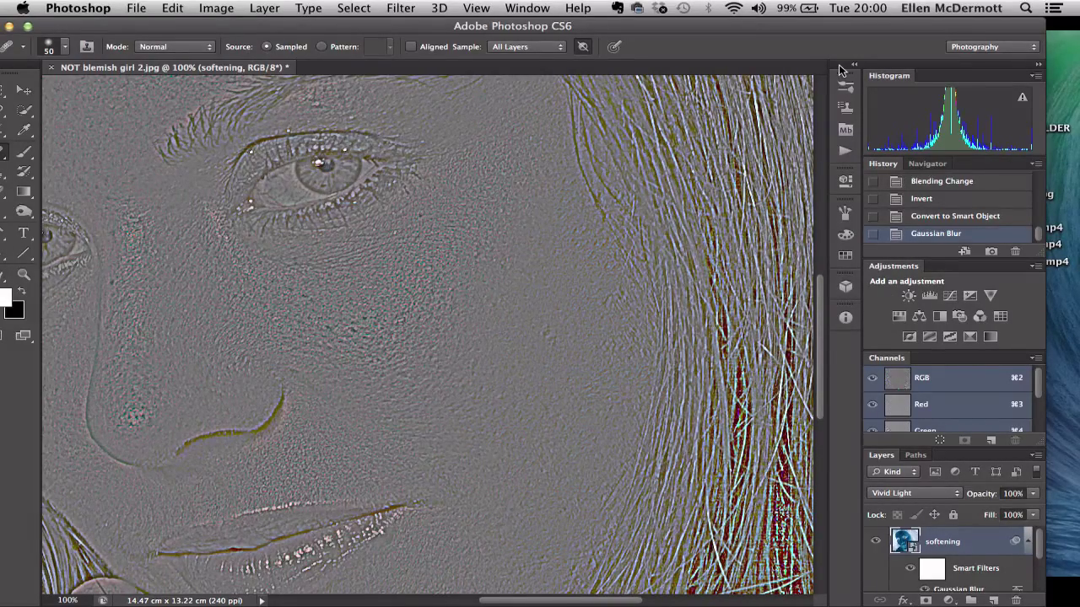
{"action": "mouse_move", "coordinate": [723, 29]}
{"action": "left_mouse_down"}
{"action": "mouse_move", "coordinate": [826, 46]}
{"action": "mouse_move", "coordinate": [738, 17]}
{"action": "left_mouse_up"}
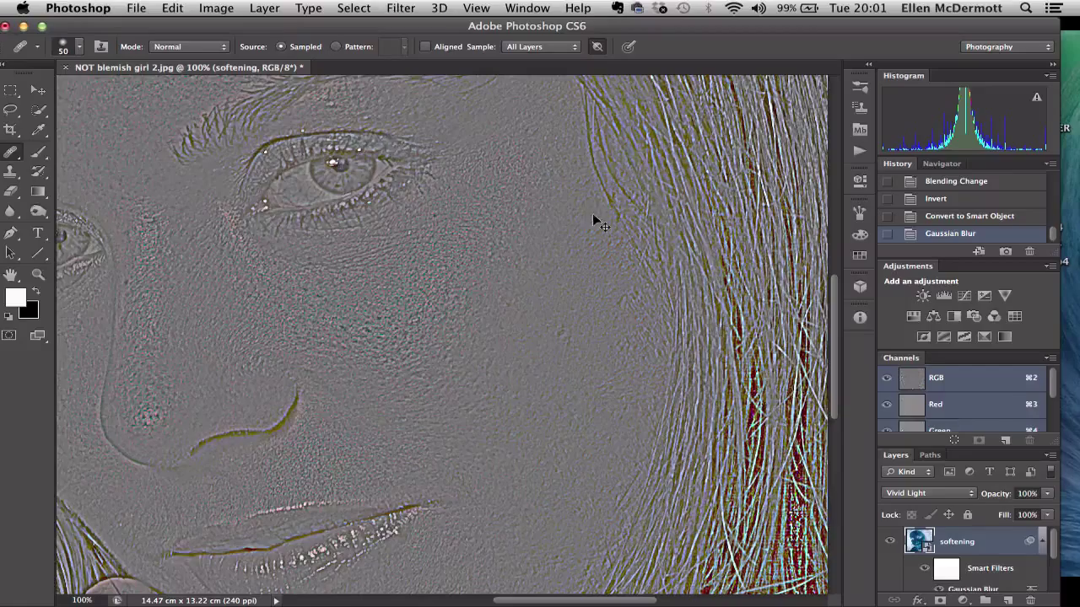
Apply a High Pass smart filter to the softening layer, setting its radius while previewing the whole portrait
{"action": "key", "text": "super+minus"}
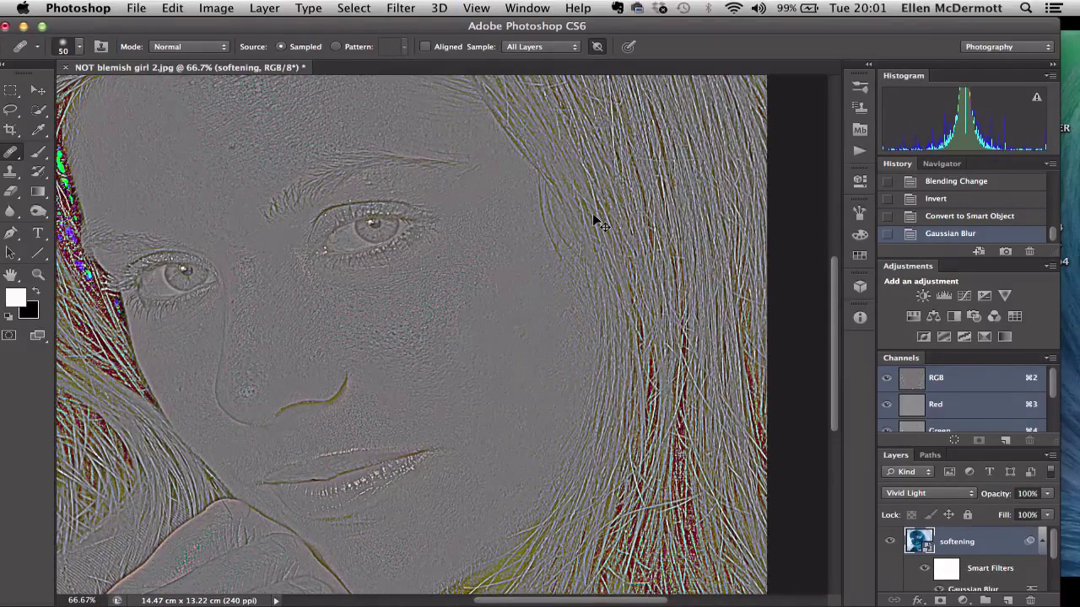
{"action": "key", "text": "super+minus"}
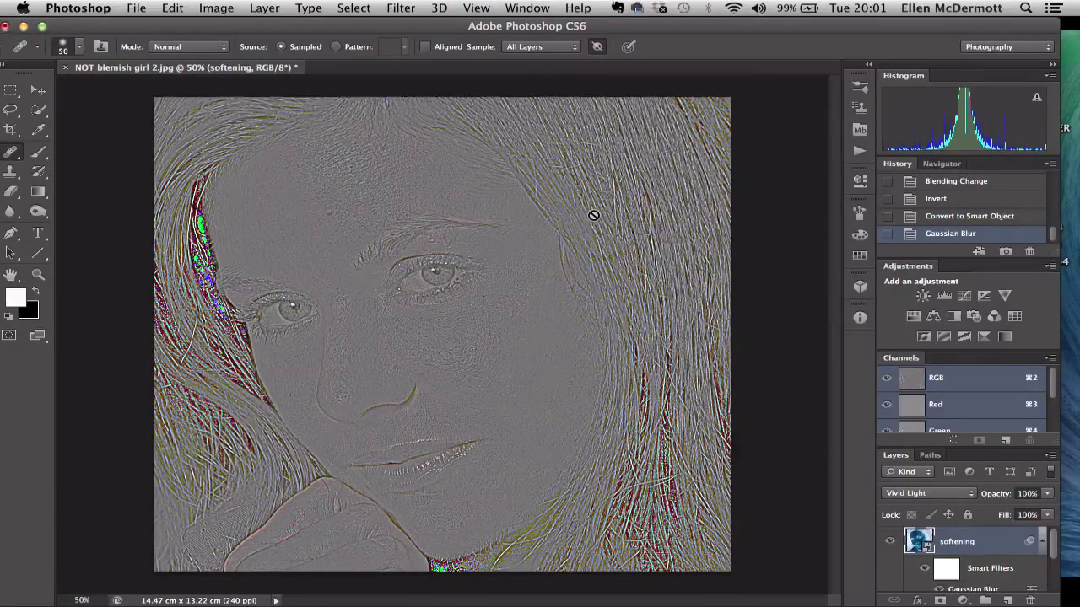
{"action": "left_click", "coordinate": [401, 10]}
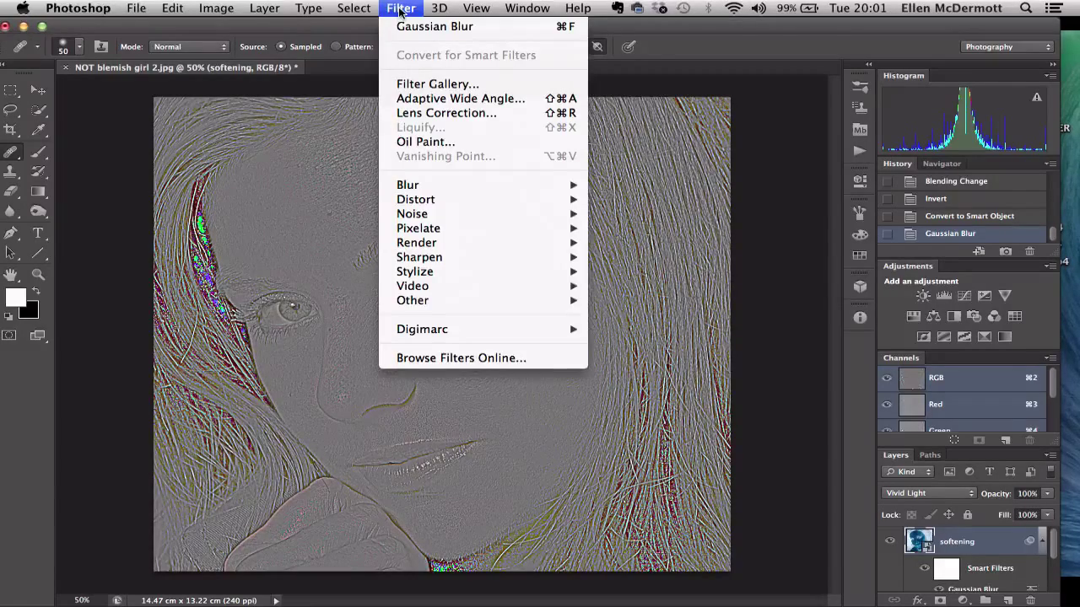
{"action": "mouse_move", "coordinate": [417, 302]}
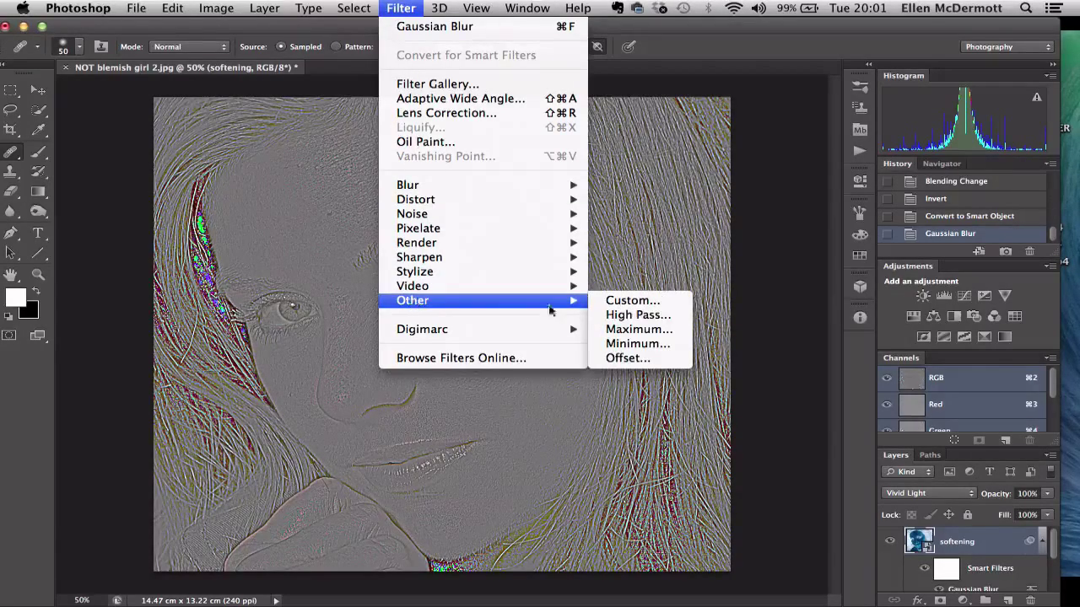
{"action": "left_click", "coordinate": [632, 316]}
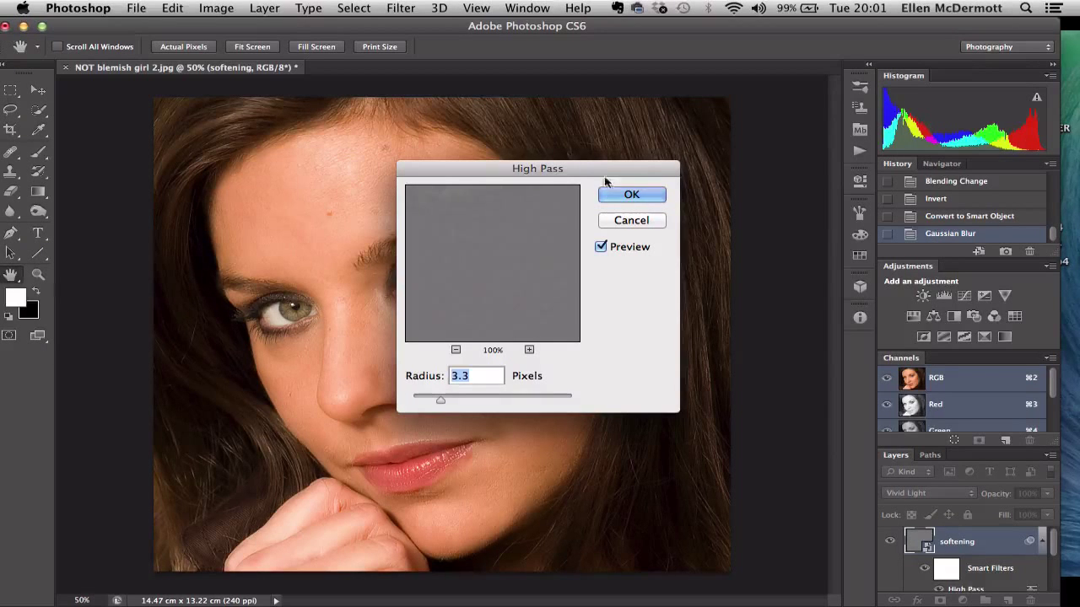
{"action": "left_click_drag", "start_coordinate": [593, 164], "coordinate": [913, 25]}
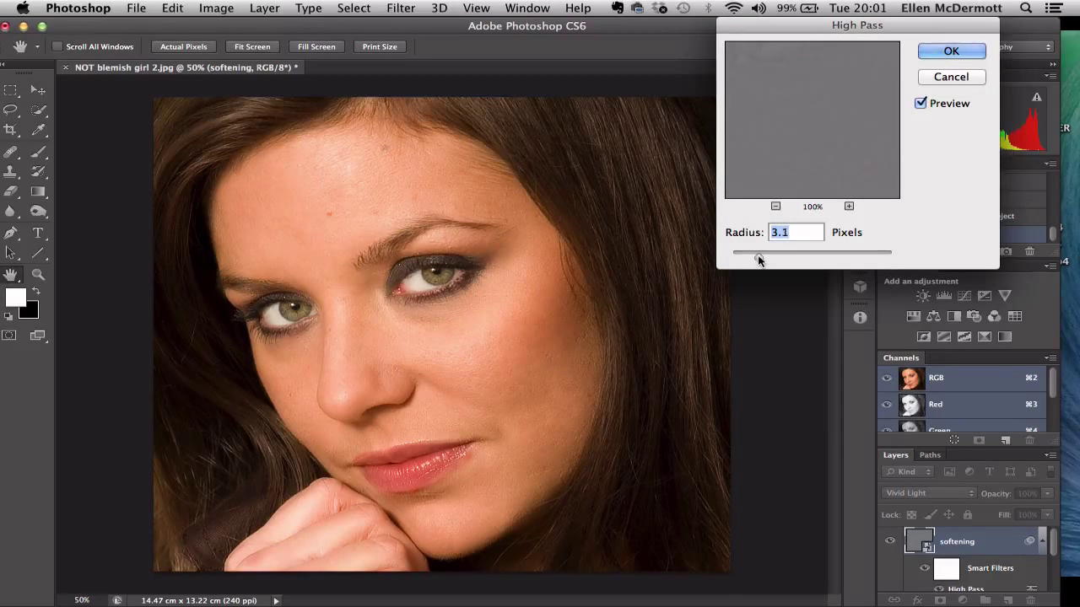
{"action": "mouse_move", "coordinate": [757, 255]}
{"action": "left_mouse_down"}
{"action": "mouse_move", "coordinate": [740, 257]}
{"action": "mouse_move", "coordinate": [888, 265]}
{"action": "mouse_move", "coordinate": [763, 266]}
{"action": "mouse_move", "coordinate": [793, 268]}
{"action": "mouse_move", "coordinate": [770, 267]}
{"action": "mouse_move", "coordinate": [792, 265]}
{"action": "mouse_move", "coordinate": [771, 257]}
{"action": "left_mouse_up"}
{"action": "left_click", "coordinate": [951, 51]}
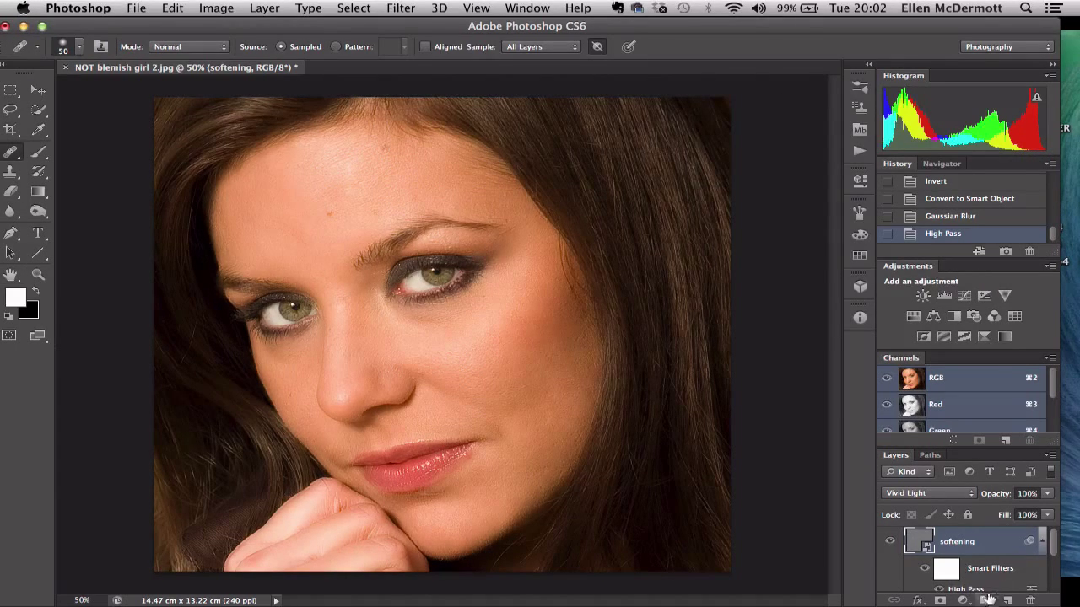
Add a layer mask to the softening layer and invert it to black
{"action": "left_click", "coordinate": [941, 599]}
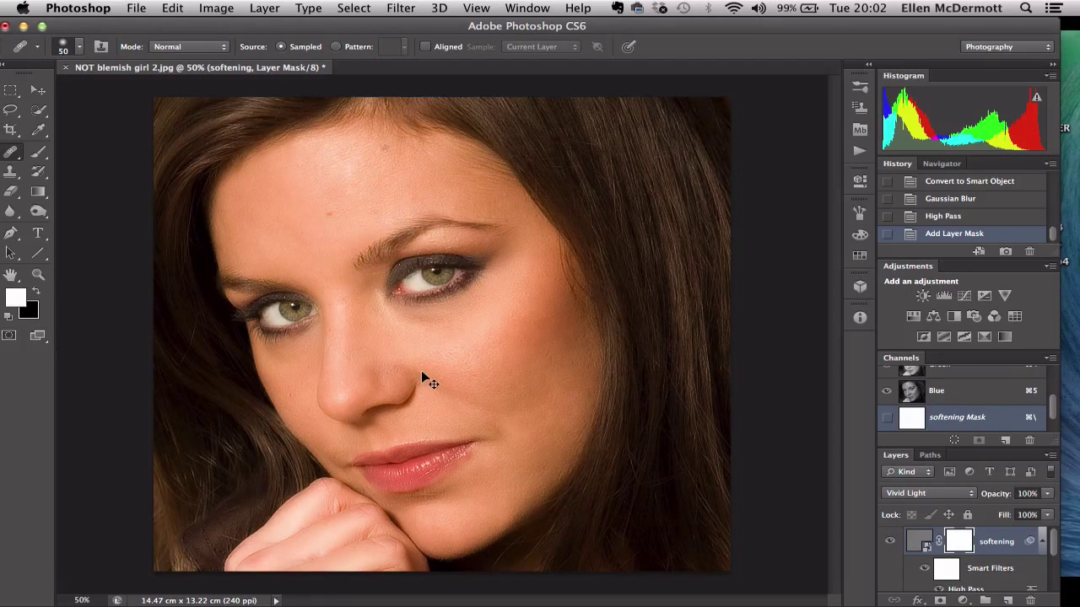
{"action": "key", "text": "cmd+i"}
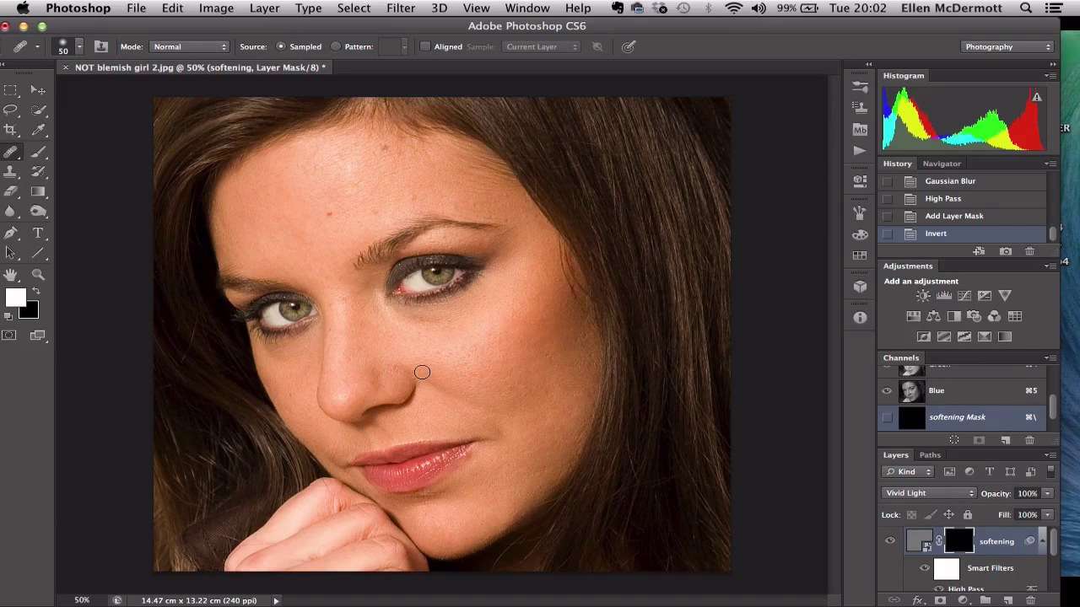
Try to paint on the softening layer's mask over the cheek with the Healing Brush at size 150
{"action": "key", "text": "bracketright"}
{"action": "key", "text": "bracketright"}
{"action": "key", "text": "bracketright"}
{"action": "key", "text": "bracketright"}
{"action": "key", "text": "bracketright"}
{"action": "key", "text": "bracketright"}
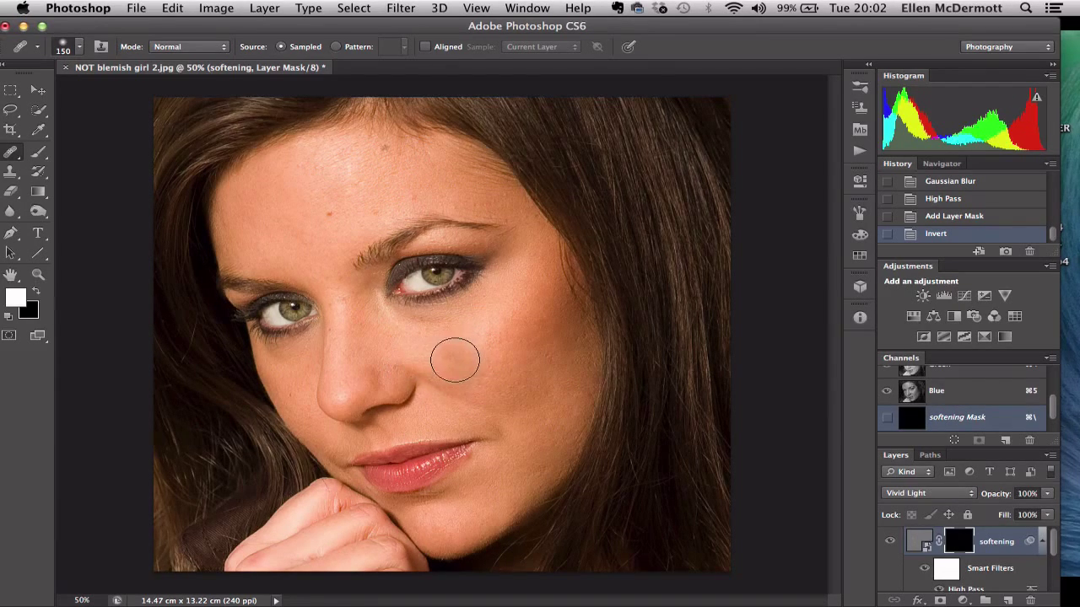
{"action": "left_click", "coordinate": [454, 360]}
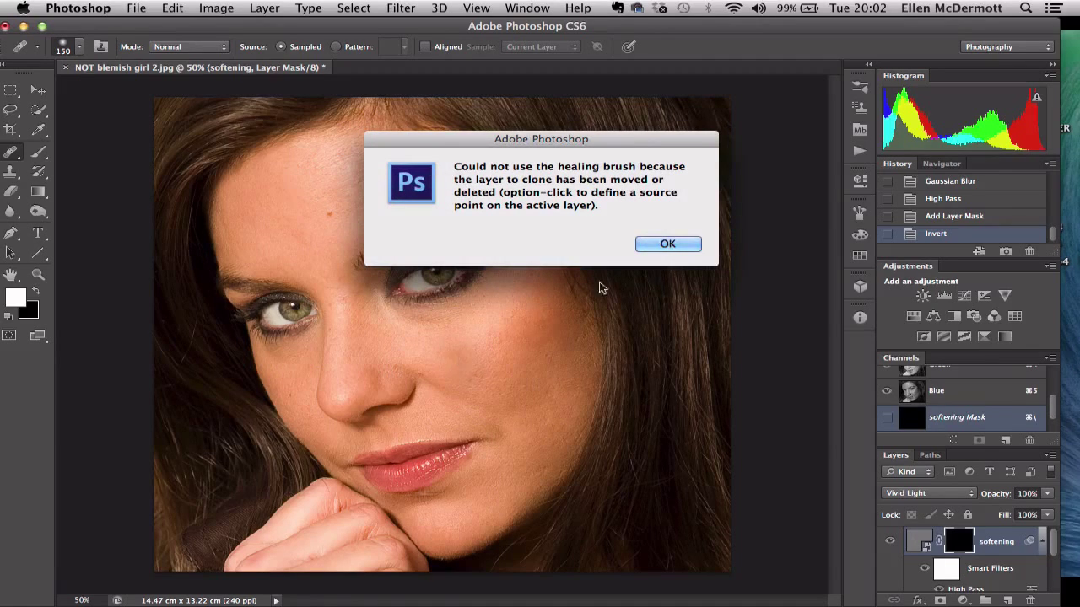
{"action": "left_click", "coordinate": [671, 244]}
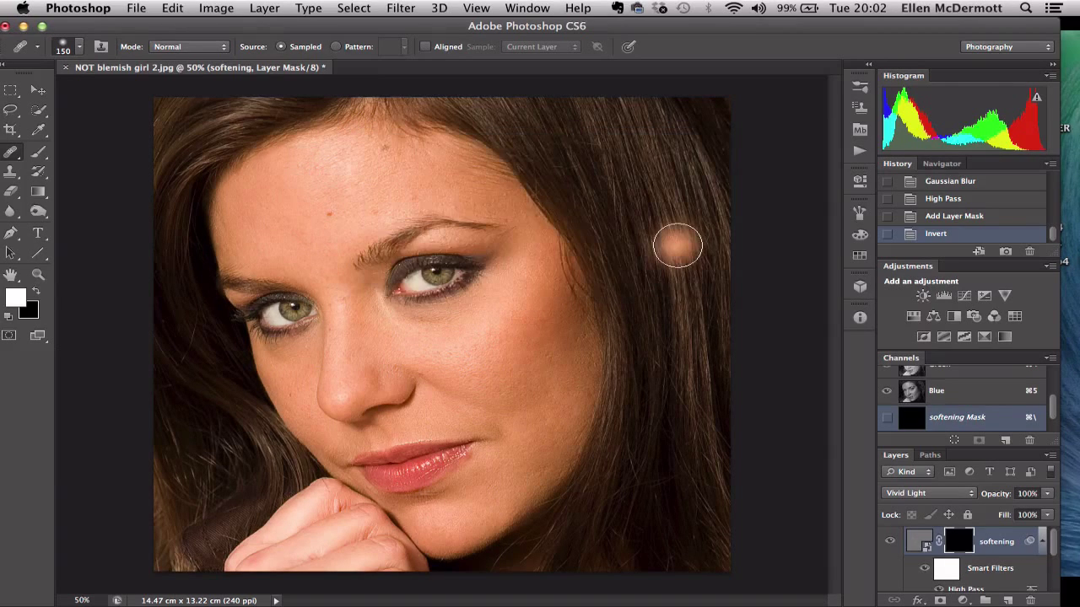
{"action": "left_click", "coordinate": [498, 351]}
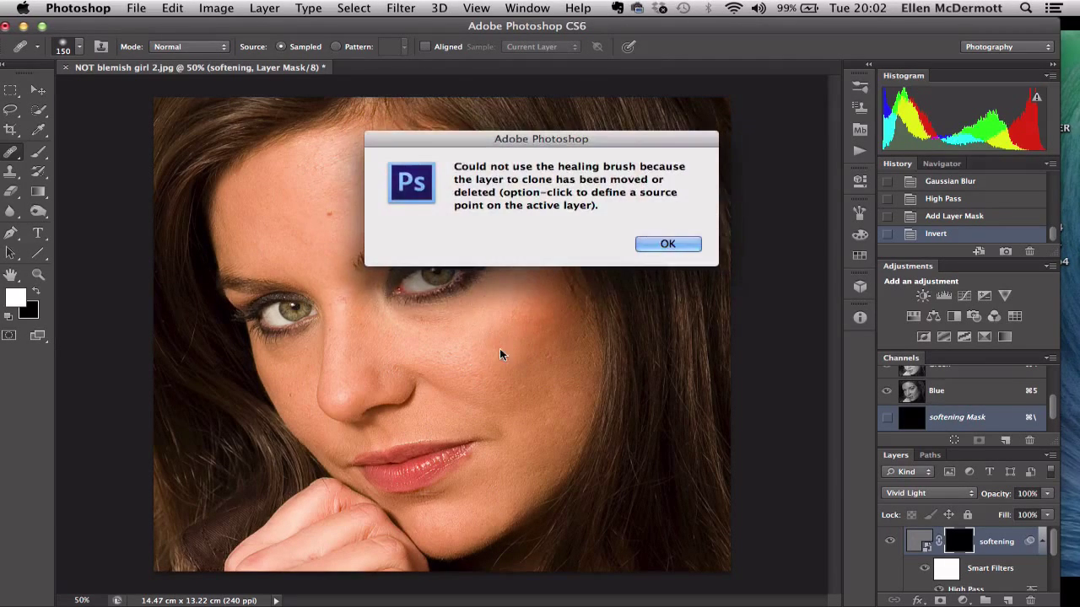
{"action": "left_click", "coordinate": [672, 244]}
Paint white on the softening layer's mask over the large cheek with the Brush tool at size 175
{"action": "left_click", "coordinate": [38, 152]}
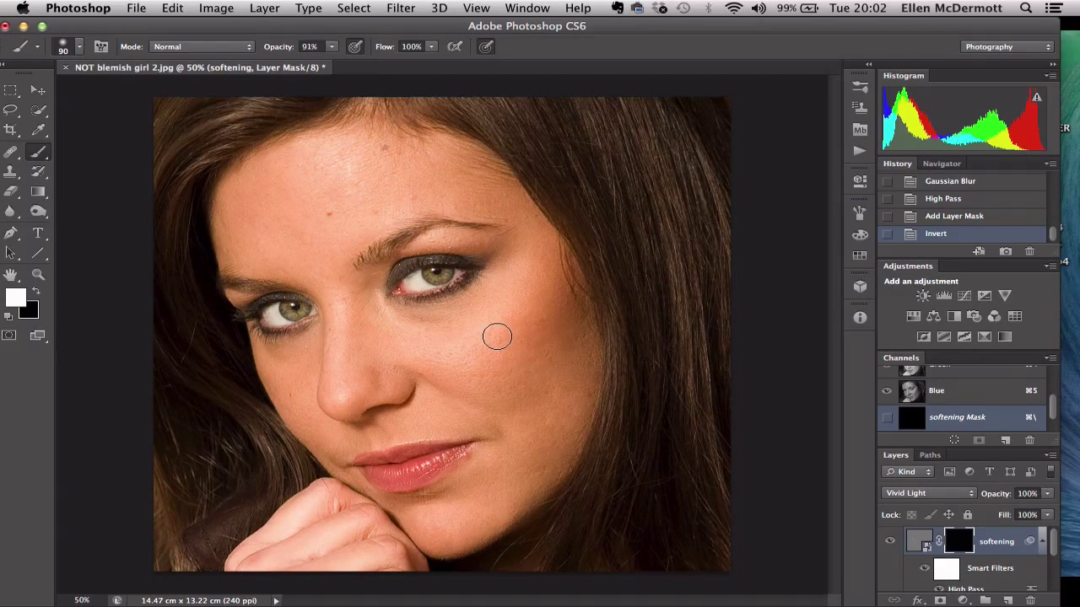
{"action": "key", "text": "bracketright"}
{"action": "key", "text": "bracketright"}
{"action": "key", "text": "bracketright"}
{"action": "key", "text": "bracketright"}
{"action": "mouse_move", "coordinate": [497, 336]}
{"action": "left_mouse_down"}
{"action": "mouse_move", "coordinate": [452, 367]}
{"action": "mouse_move", "coordinate": [427, 354]}
{"action": "mouse_move", "coordinate": [528, 384]}
{"action": "mouse_move", "coordinate": [515, 350]}
{"action": "mouse_move", "coordinate": [541, 405]}
{"action": "mouse_move", "coordinate": [536, 464]}
{"action": "mouse_move", "coordinate": [545, 434]}
{"action": "mouse_move", "coordinate": [526, 477]}
{"action": "mouse_move", "coordinate": [572, 354]}
{"action": "mouse_move", "coordinate": [552, 431]}
{"action": "mouse_move", "coordinate": [525, 466]}
{"action": "mouse_move", "coordinate": [450, 516]}
{"action": "mouse_move", "coordinate": [520, 469]}
{"action": "mouse_move", "coordinate": [546, 416]}
{"action": "mouse_move", "coordinate": [567, 323]}
{"action": "mouse_move", "coordinate": [566, 379]}
{"action": "mouse_move", "coordinate": [573, 369]}
{"action": "mouse_move", "coordinate": [550, 301]}
{"action": "mouse_move", "coordinate": [537, 367]}
{"action": "left_mouse_up"}
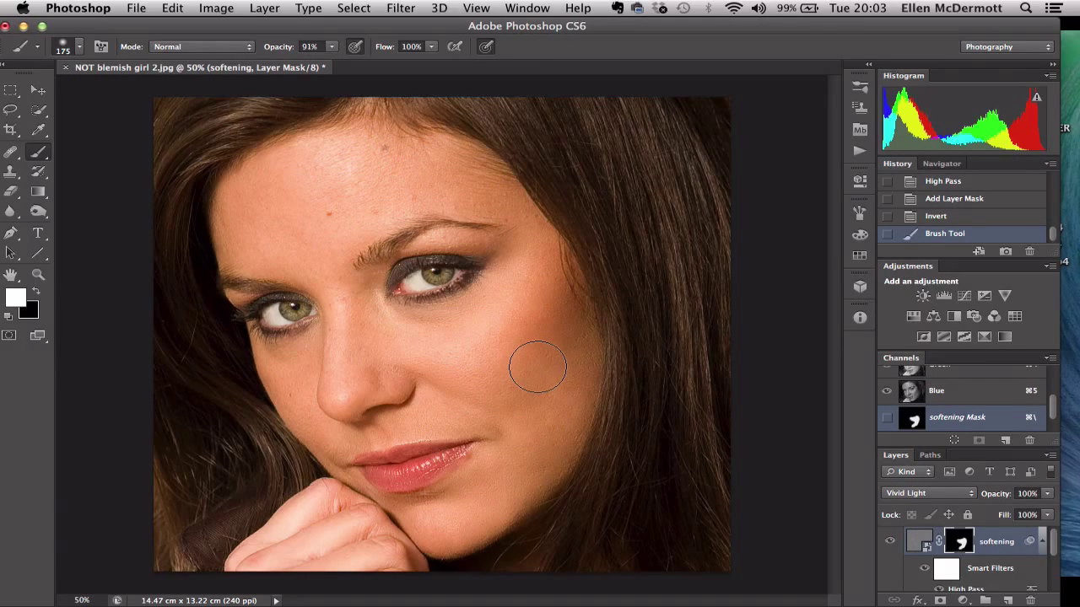
Paint white on the softening mask over the forehead, nose and outer cheek, reducing the brush size to 125 for the smaller areas
{"action": "mouse_move", "coordinate": [393, 213]}
{"action": "left_mouse_down"}
{"action": "mouse_move", "coordinate": [359, 180]}
{"action": "mouse_move", "coordinate": [392, 182]}
{"action": "mouse_move", "coordinate": [321, 161]}
{"action": "mouse_move", "coordinate": [402, 190]}
{"action": "mouse_move", "coordinate": [458, 187]}
{"action": "mouse_move", "coordinate": [320, 220]}
{"action": "mouse_move", "coordinate": [339, 194]}
{"action": "mouse_move", "coordinate": [282, 217]}
{"action": "mouse_move", "coordinate": [322, 205]}
{"action": "mouse_move", "coordinate": [319, 245]}
{"action": "mouse_move", "coordinate": [319, 226]}
{"action": "mouse_move", "coordinate": [271, 219]}
{"action": "left_mouse_up"}
{"action": "key", "text": "bracketleft"}
{"action": "key", "text": "bracketleft"}
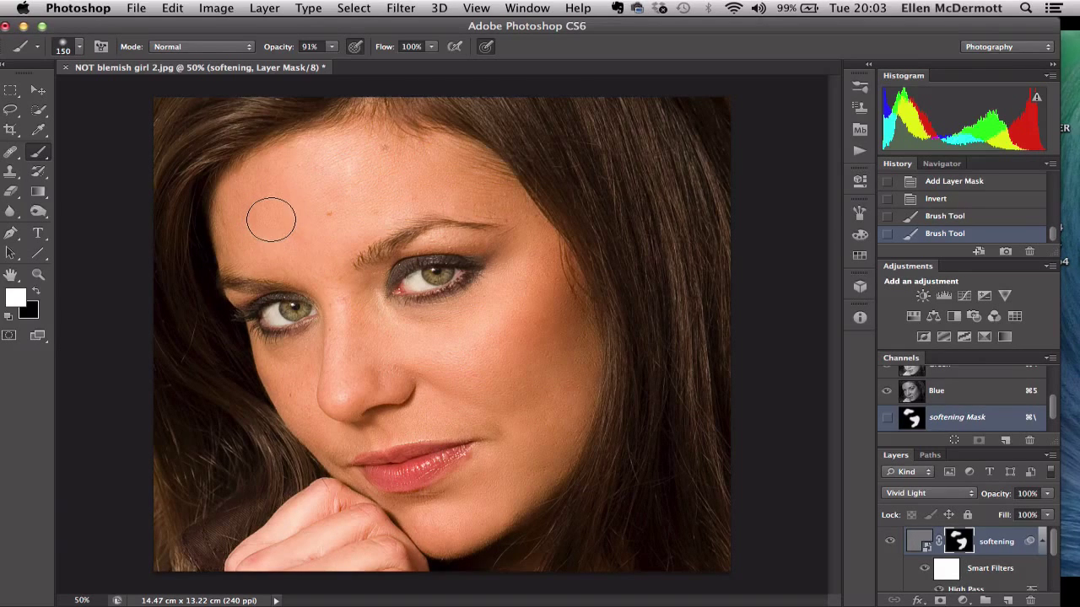
{"action": "mouse_move", "coordinate": [337, 299]}
{"action": "left_mouse_down"}
{"action": "mouse_move", "coordinate": [342, 374]}
{"action": "mouse_move", "coordinate": [349, 318]}
{"action": "mouse_move", "coordinate": [353, 344]}
{"action": "left_mouse_up"}
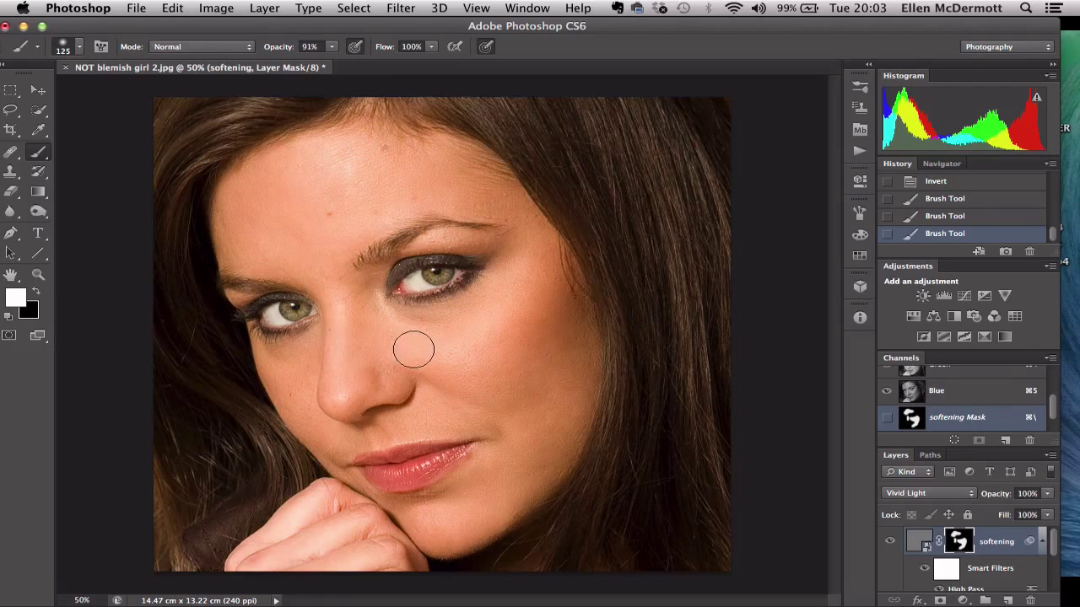
{"action": "mouse_move", "coordinate": [500, 406]}
{"action": "left_mouse_down"}
{"action": "mouse_move", "coordinate": [511, 372]}
{"action": "mouse_move", "coordinate": [543, 407]}
{"action": "mouse_move", "coordinate": [571, 381]}
{"action": "mouse_move", "coordinate": [564, 436]}
{"action": "mouse_move", "coordinate": [498, 501]}
{"action": "mouse_move", "coordinate": [445, 522]}
{"action": "mouse_move", "coordinate": [542, 449]}
{"action": "mouse_move", "coordinate": [552, 386]}
{"action": "mouse_move", "coordinate": [527, 346]}
{"action": "left_mouse_up"}
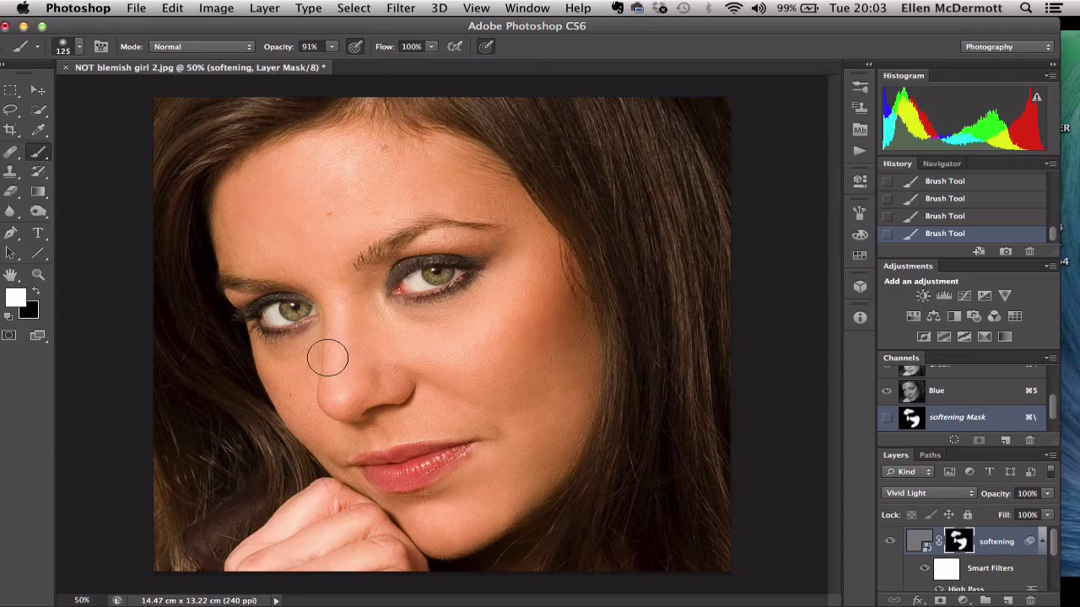
Reduce the brush to size 90 and paint the mask over the narrow cheek beside the nose and the skin around the eyebrow
{"action": "key", "text": "bracketleft"}
{"action": "key", "text": "bracketleft"}
{"action": "mouse_move", "coordinate": [288, 379]}
{"action": "left_mouse_down"}
{"action": "mouse_move", "coordinate": [302, 419]}
{"action": "mouse_move", "coordinate": [288, 375]}
{"action": "mouse_move", "coordinate": [303, 350]}
{"action": "mouse_move", "coordinate": [295, 357]}
{"action": "left_mouse_up"}
{"action": "left_click_drag", "start_coordinate": [434, 240], "coordinate": [479, 243]}
Lower the softening layer's opacity to 97%
{"action": "left_click", "coordinate": [1047, 496]}
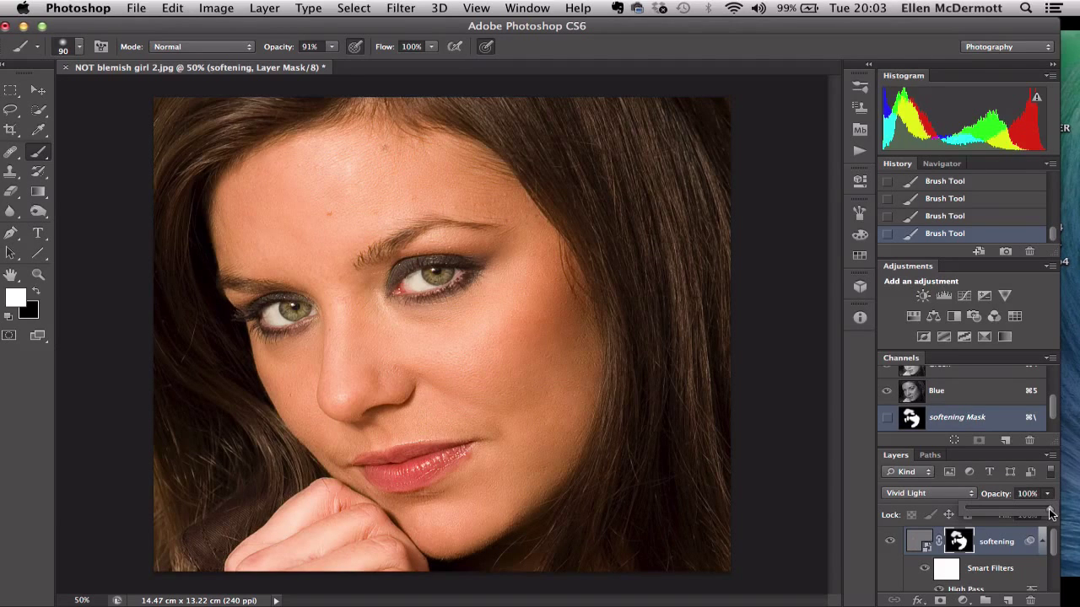
{"action": "mouse_move", "coordinate": [1050, 513]}
{"action": "left_mouse_down"}
{"action": "mouse_move", "coordinate": [958, 516]}
{"action": "mouse_move", "coordinate": [1049, 513]}
{"action": "left_mouse_up"}
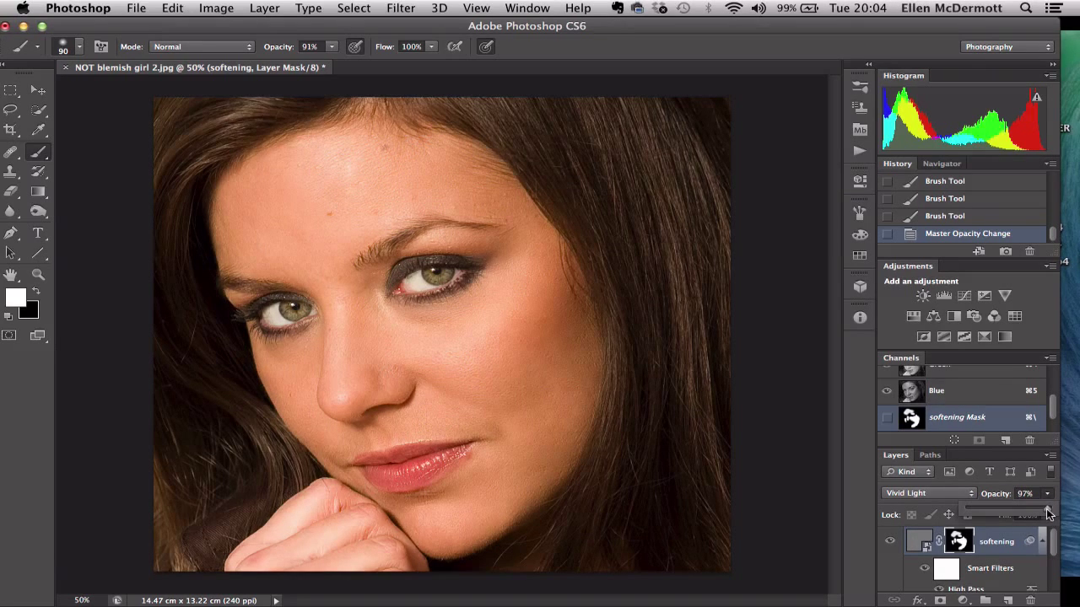
Toggle the retouching layer's visibility repeatedly to compare the skin with and without the blemish healing
{"action": "scroll", "coordinate": [896, 564], "scroll_direction": "down", "scroll_amount": 3}
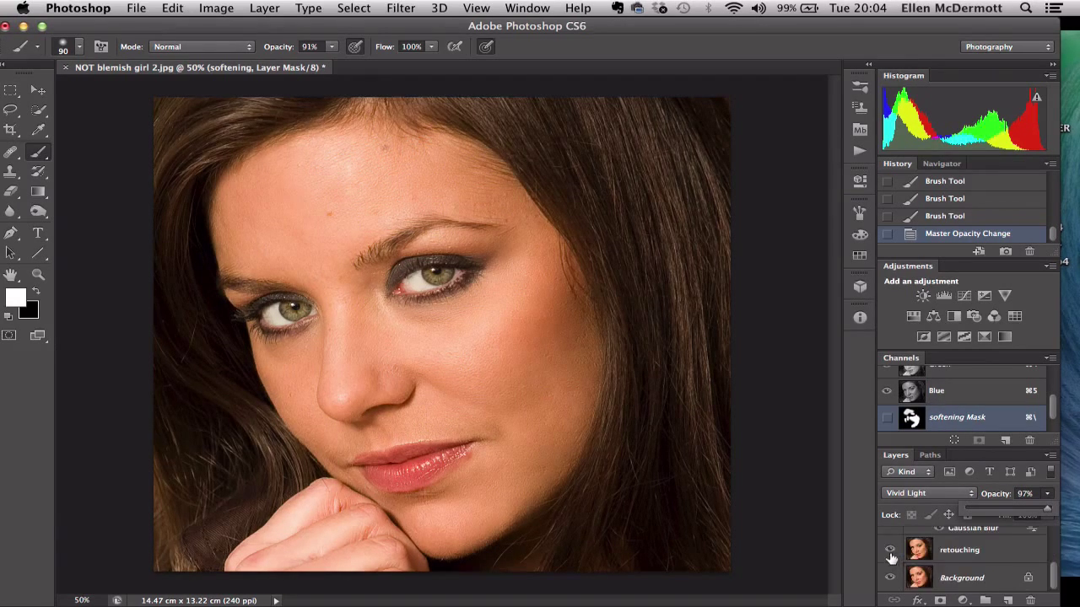
{"action": "left_click", "coordinate": [891, 551]}
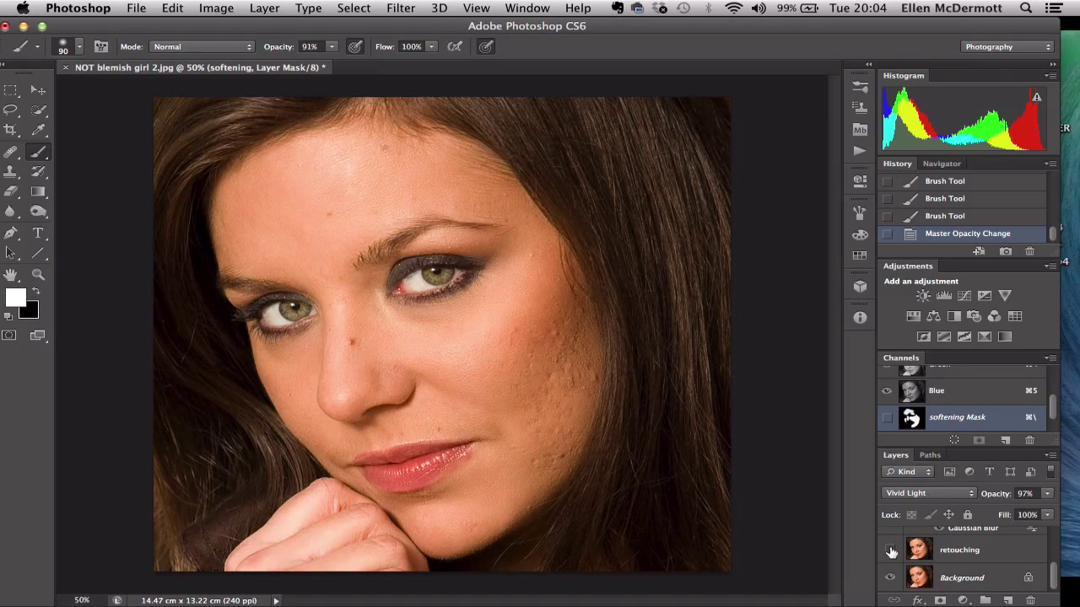
{"action": "left_click", "coordinate": [891, 551]}
{"action": "left_click", "coordinate": [891, 551]}
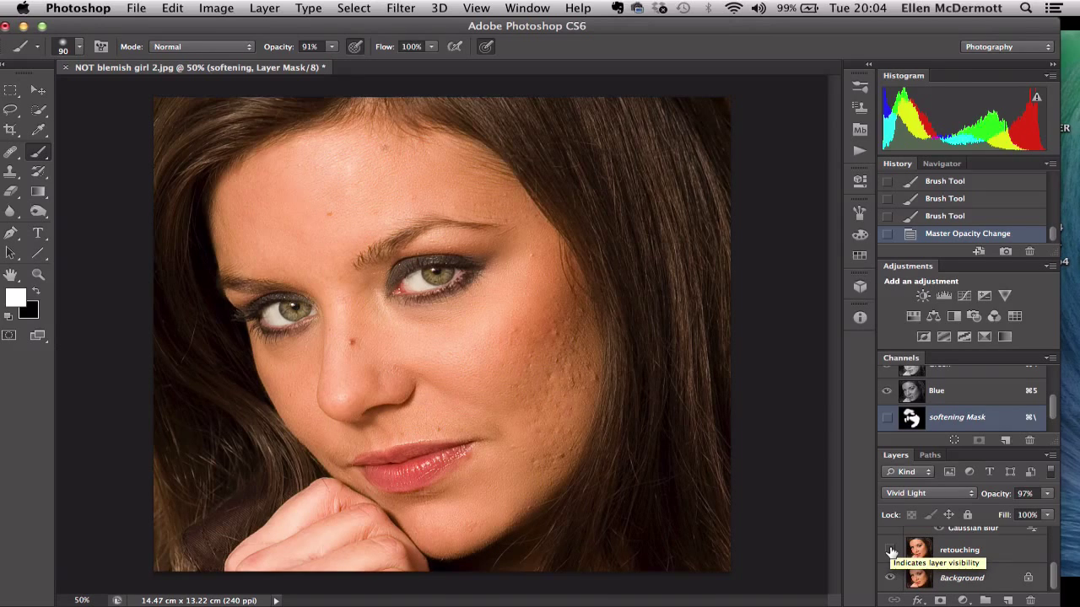
{"action": "left_click", "coordinate": [890, 551]}
{"action": "left_click", "coordinate": [891, 551]}
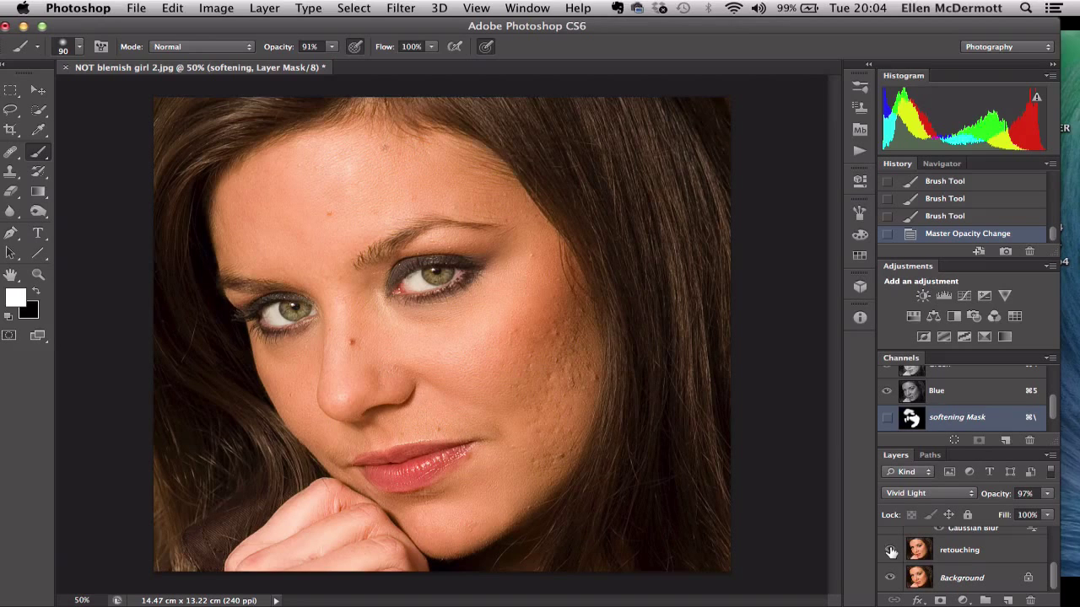
{"action": "left_click", "coordinate": [891, 551]}
{"action": "left_click", "coordinate": [891, 551]}
{"action": "left_click", "coordinate": [891, 551]}
{"action": "left_click", "coordinate": [890, 551]}
{"action": "left_click", "coordinate": [890, 551]}
{"action": "left_click_drag", "start_coordinate": [989, 27], "coordinate": [1028, 56]}
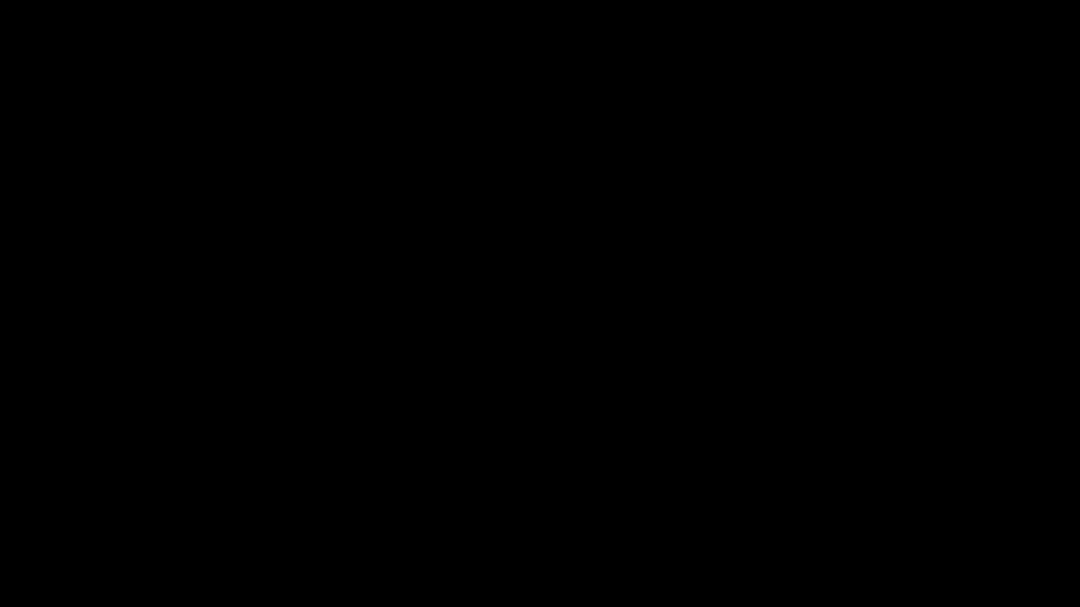